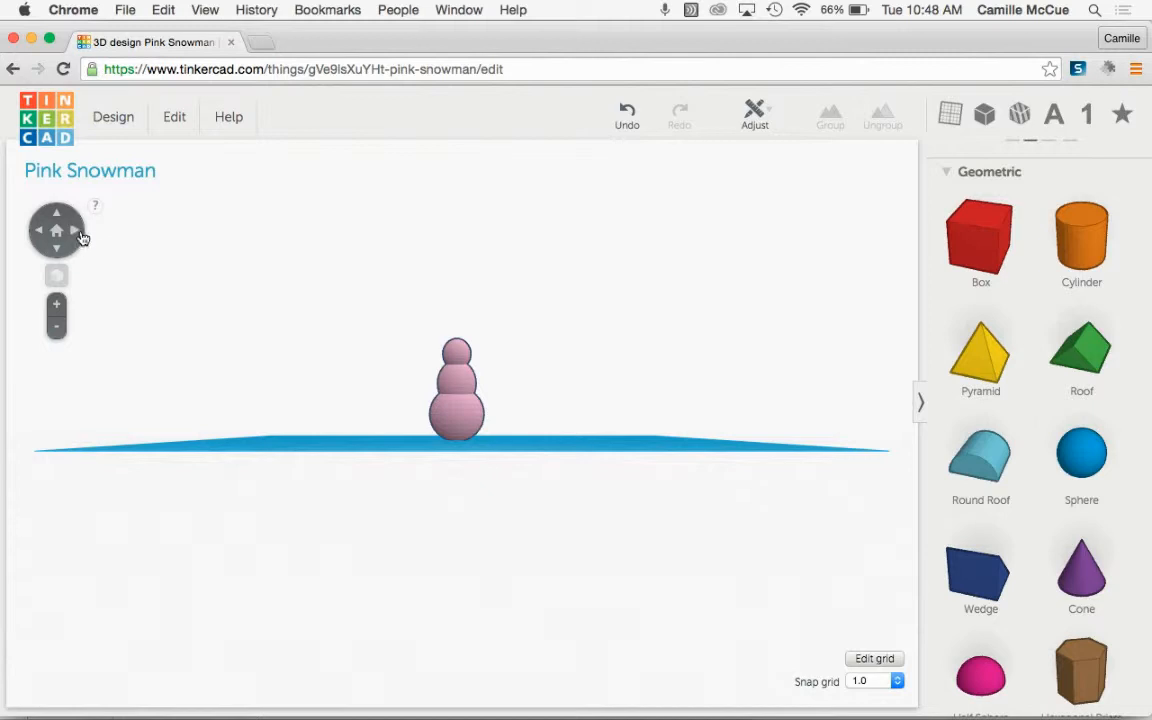
Step: Inspect the pink snowman from above and from the side by tilting the view up and down
{"action": "left_click", "coordinate": [61, 216]}
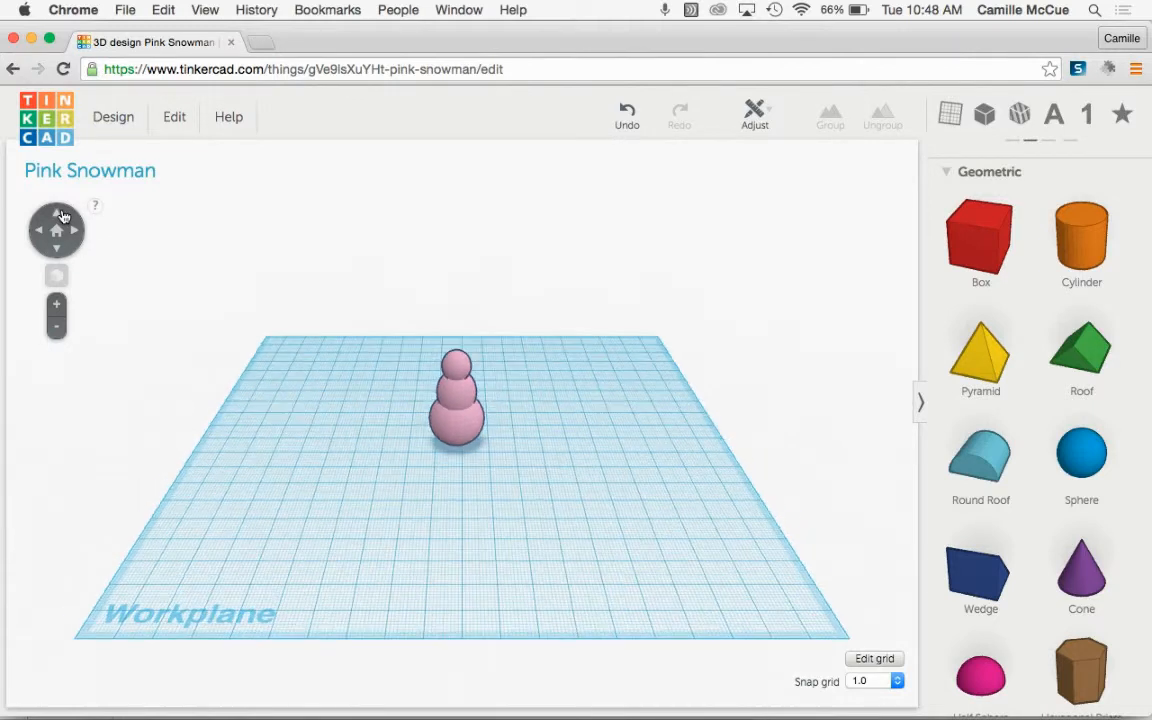
{"action": "left_click", "coordinate": [61, 248]}
{"action": "left_click", "coordinate": [60, 216]}
{"action": "left_click", "coordinate": [60, 216]}
{"action": "left_click", "coordinate": [60, 216]}
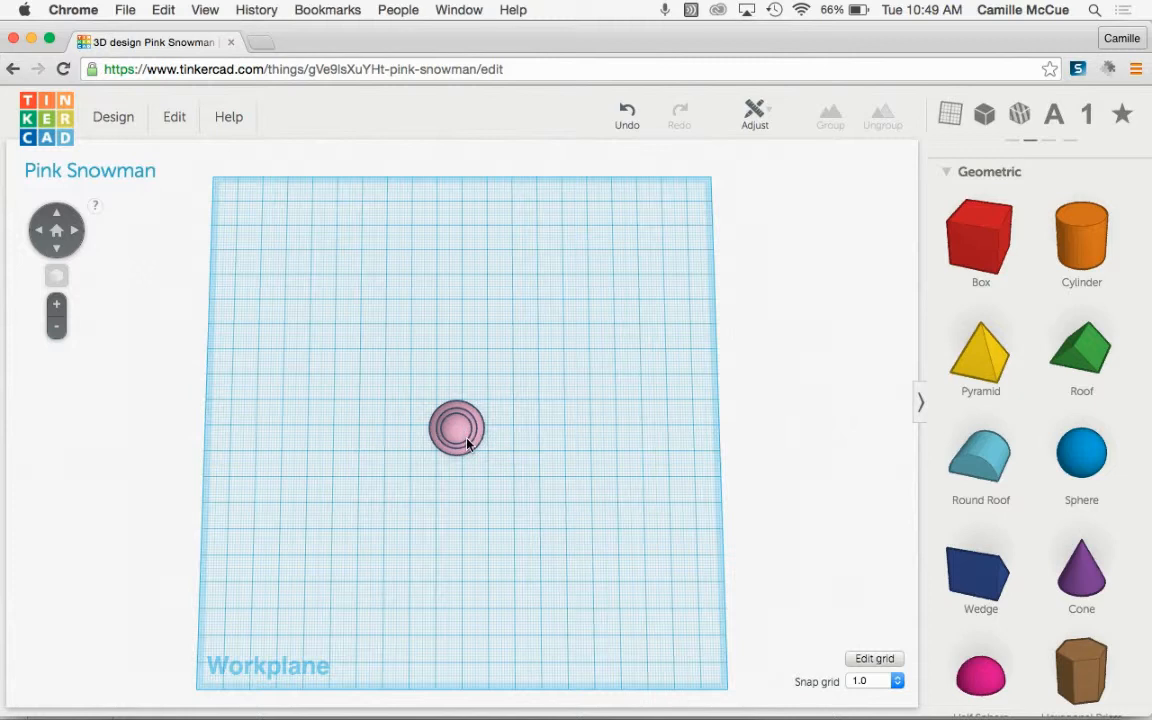
{"action": "left_click", "coordinate": [58, 254]}
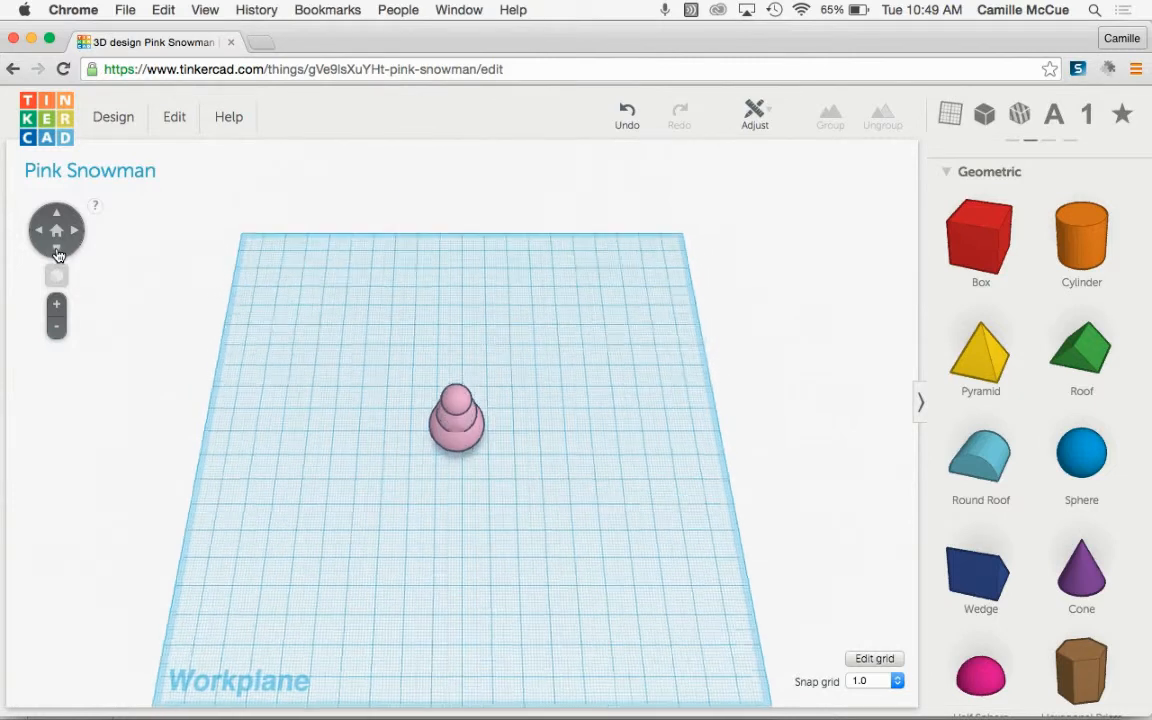
{"action": "left_click", "coordinate": [58, 255]}
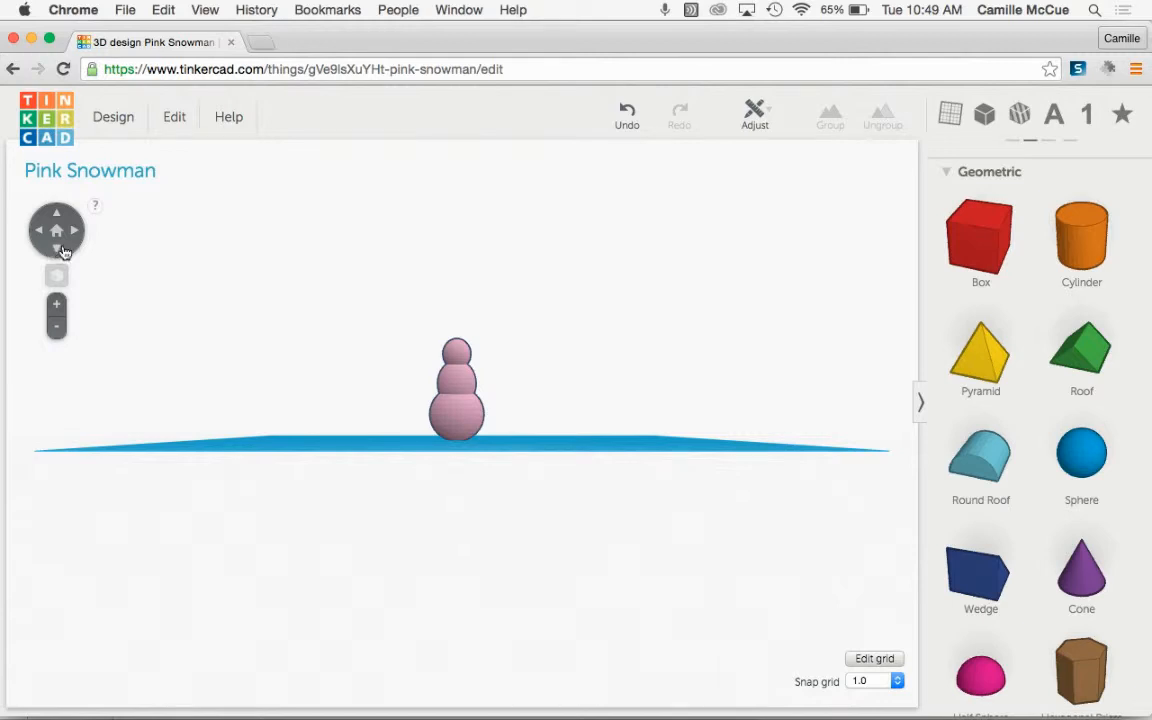
Step: Orbit horizontally around the snowman in both directions to examine it from different sides
{"action": "left_click", "coordinate": [73, 235]}
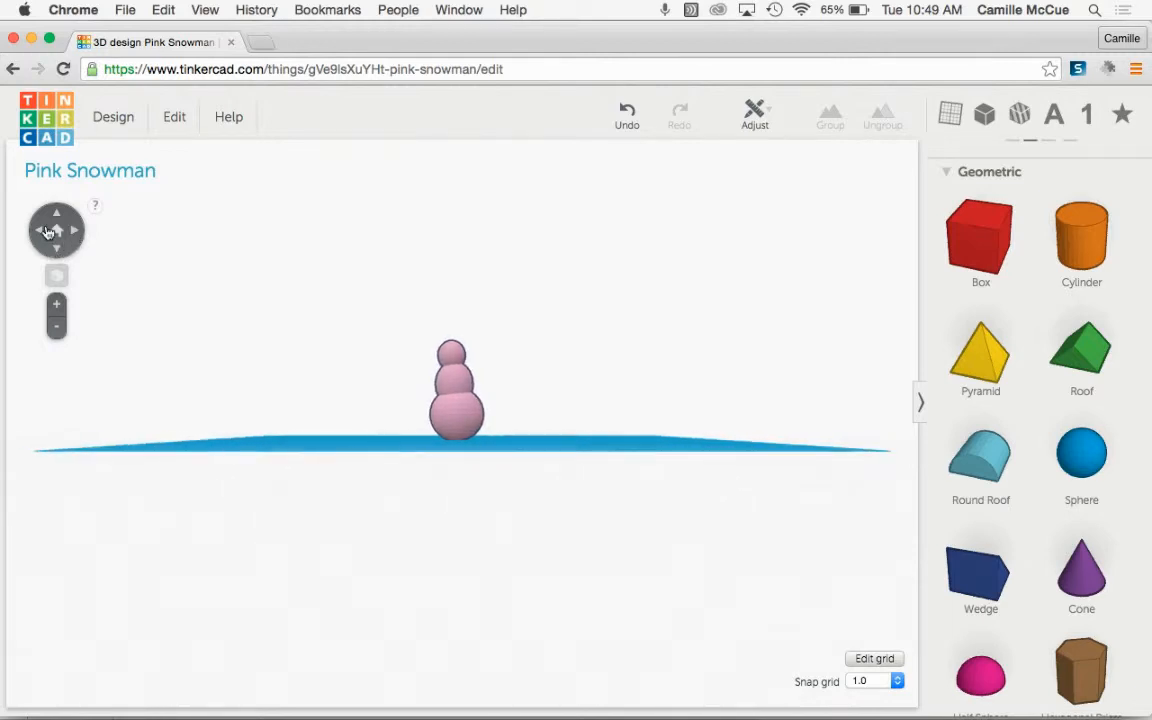
{"action": "left_click", "coordinate": [41, 233]}
{"action": "left_click", "coordinate": [41, 233]}
{"action": "left_click", "coordinate": [41, 233]}
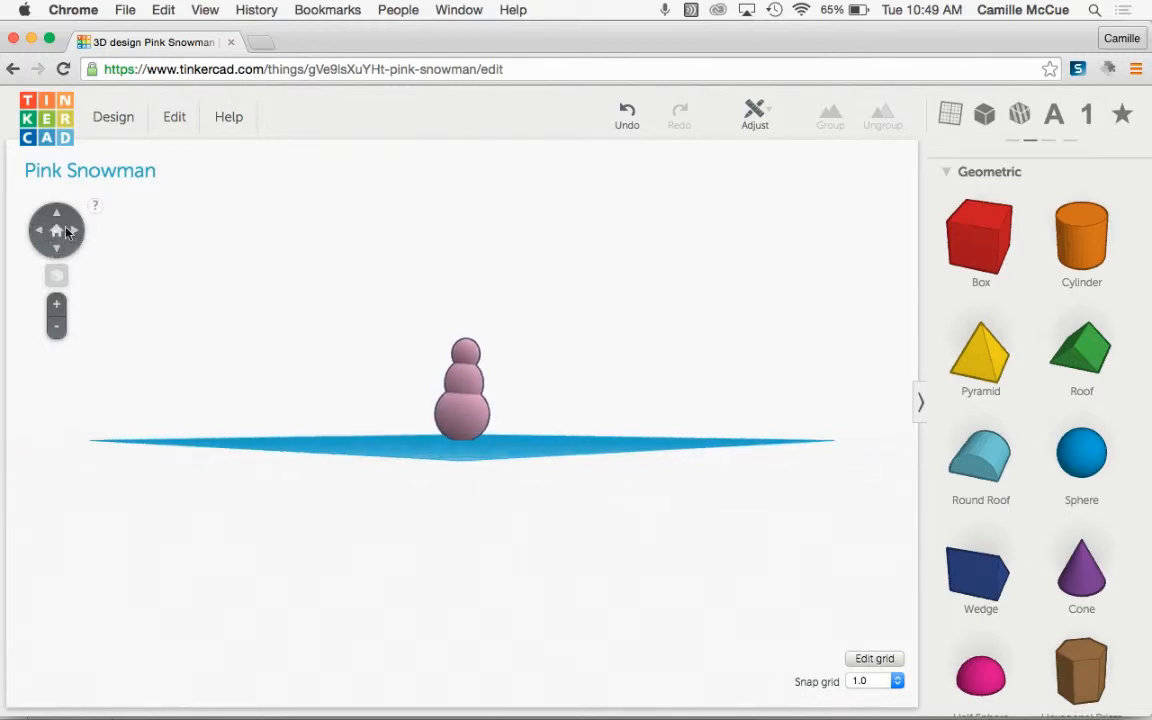
{"action": "left_click", "coordinate": [45, 233]}
{"action": "left_click", "coordinate": [44, 233]}
{"action": "left_click", "coordinate": [44, 233]}
{"action": "left_click", "coordinate": [67, 236]}
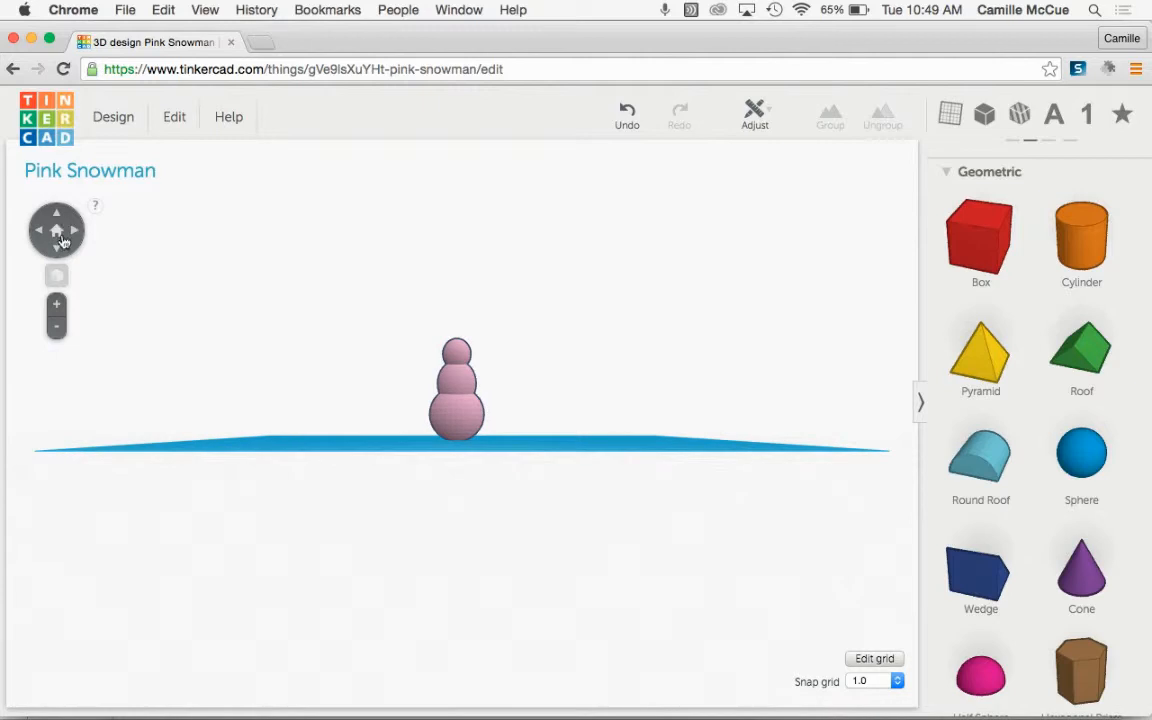
Step: Examine the snowman from below, from the front and from above, and restore the home view
{"action": "left_click", "coordinate": [57, 220]}
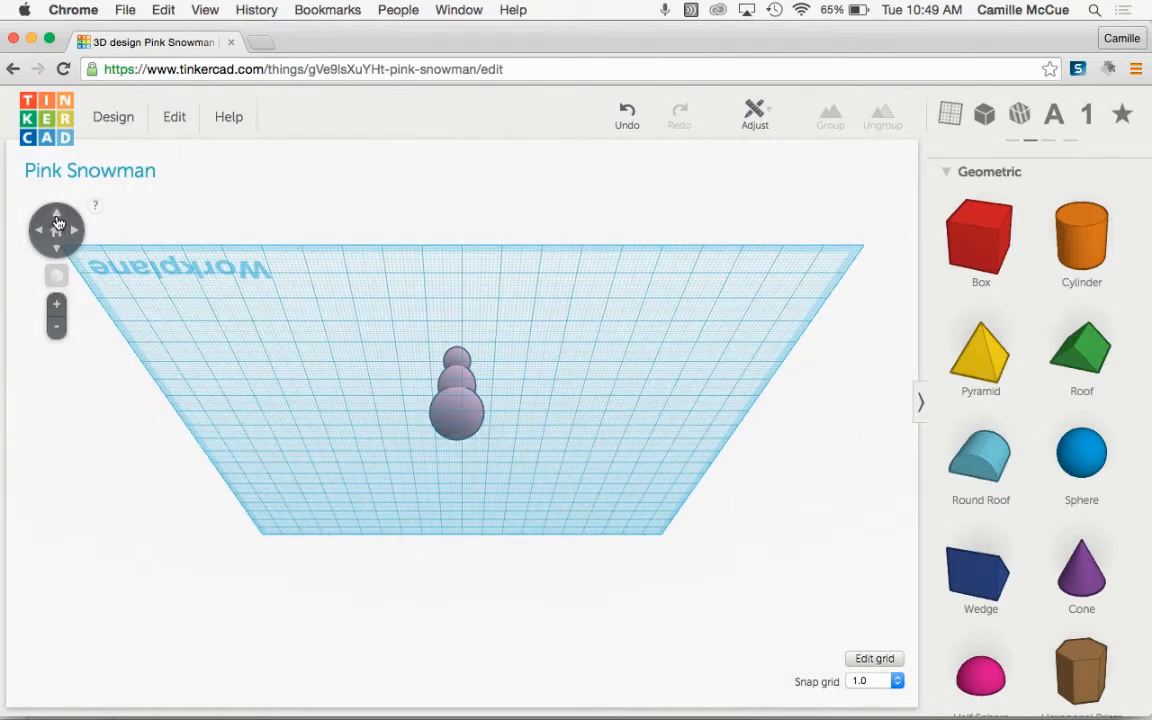
{"action": "left_click", "coordinate": [57, 247]}
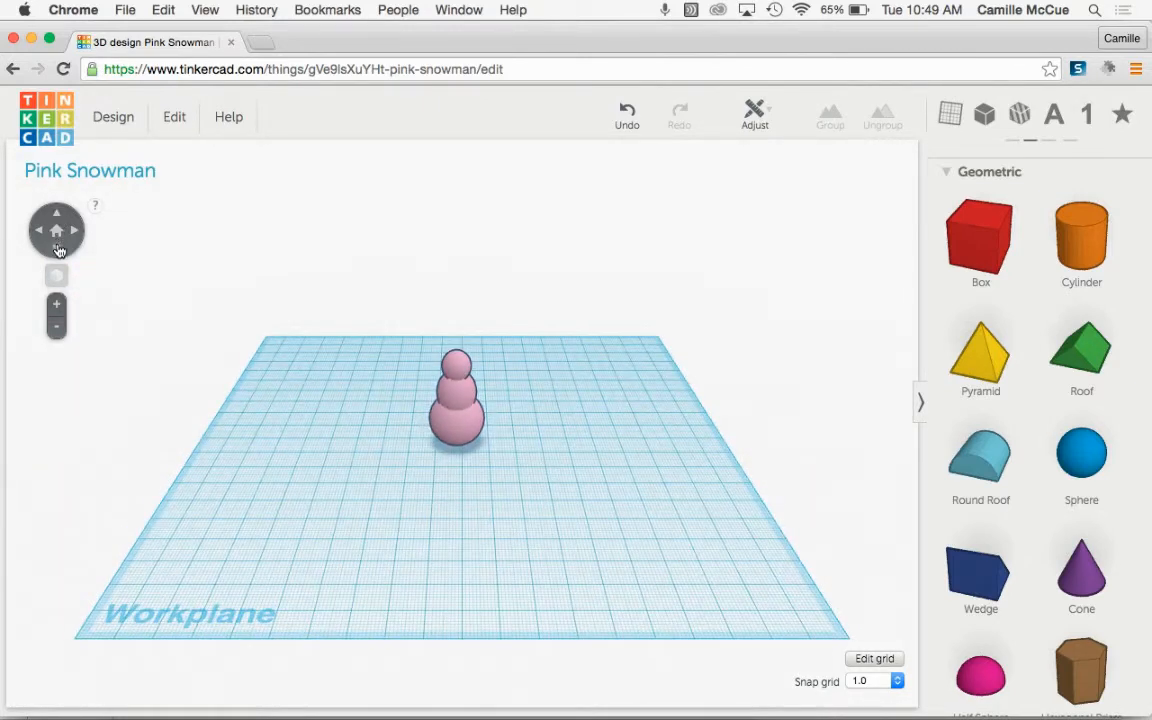
{"action": "left_click", "coordinate": [57, 220]}
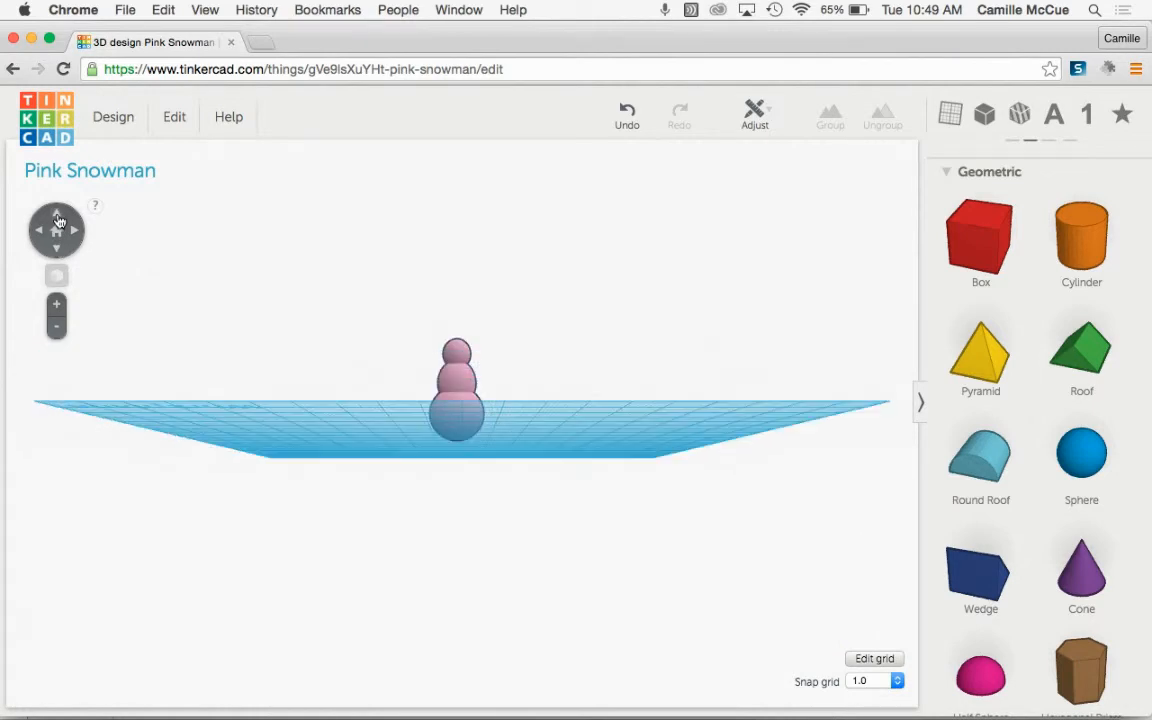
{"action": "left_click", "coordinate": [57, 220]}
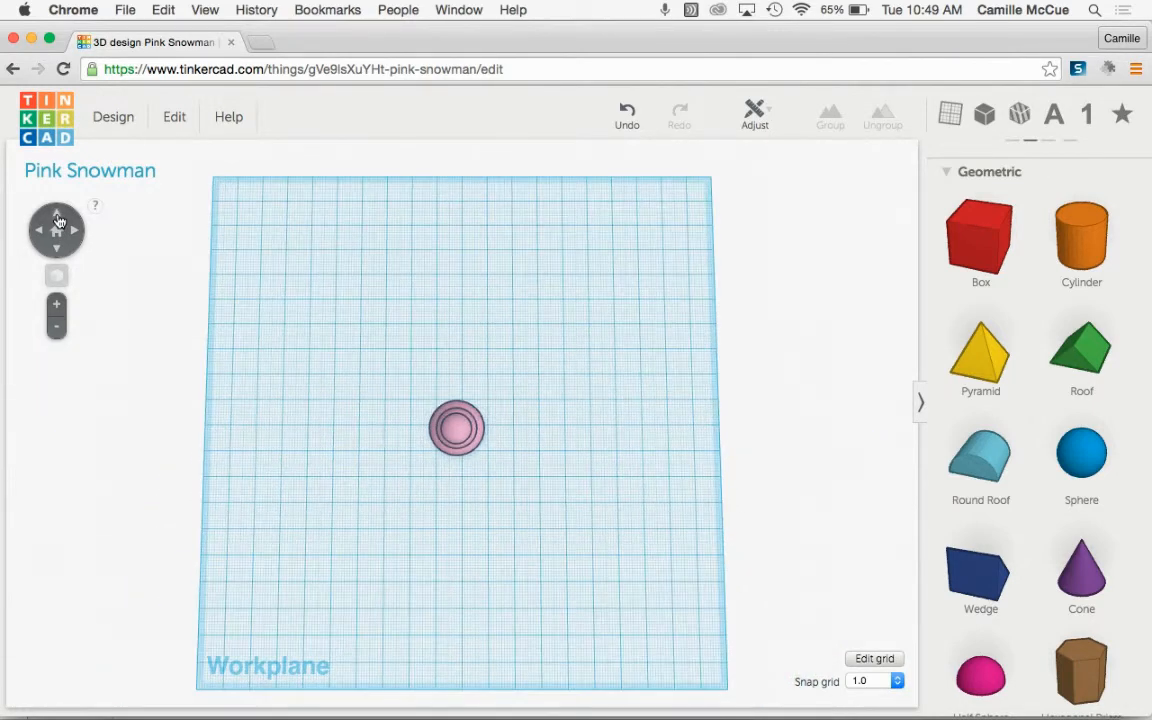
{"action": "left_click", "coordinate": [59, 235]}
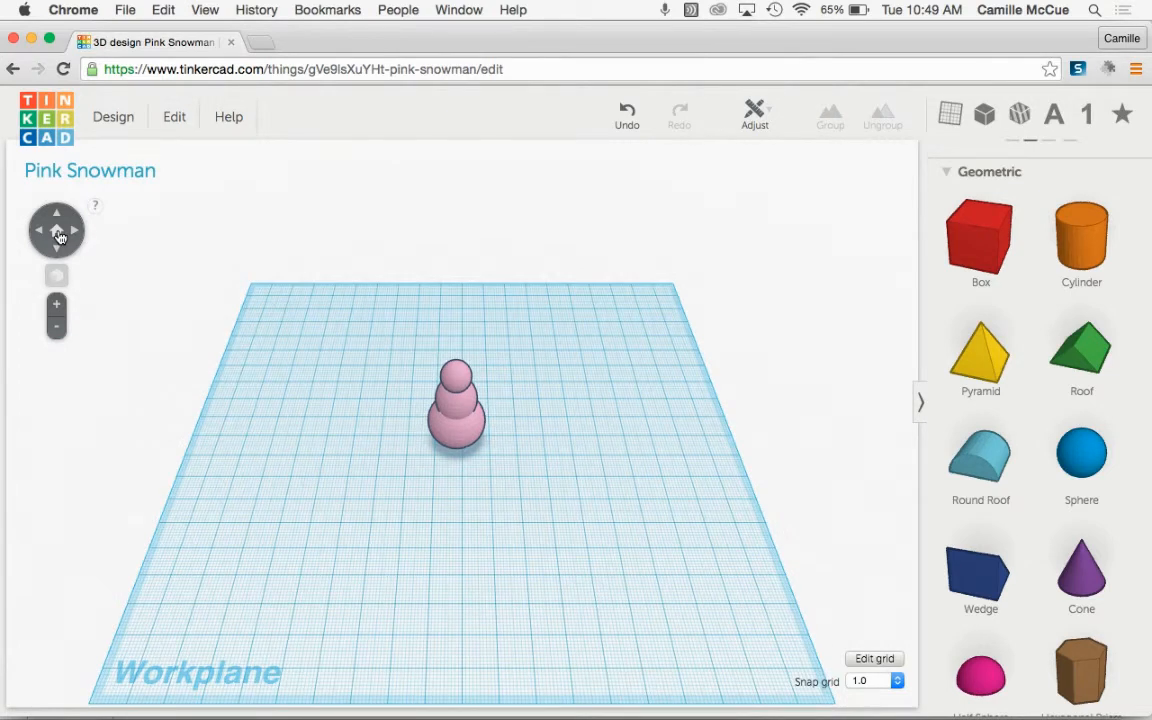
Step: Zoom in and out on the snowman, finishing with a close view of it
{"action": "left_click", "coordinate": [58, 308]}
{"action": "left_click", "coordinate": [57, 304]}
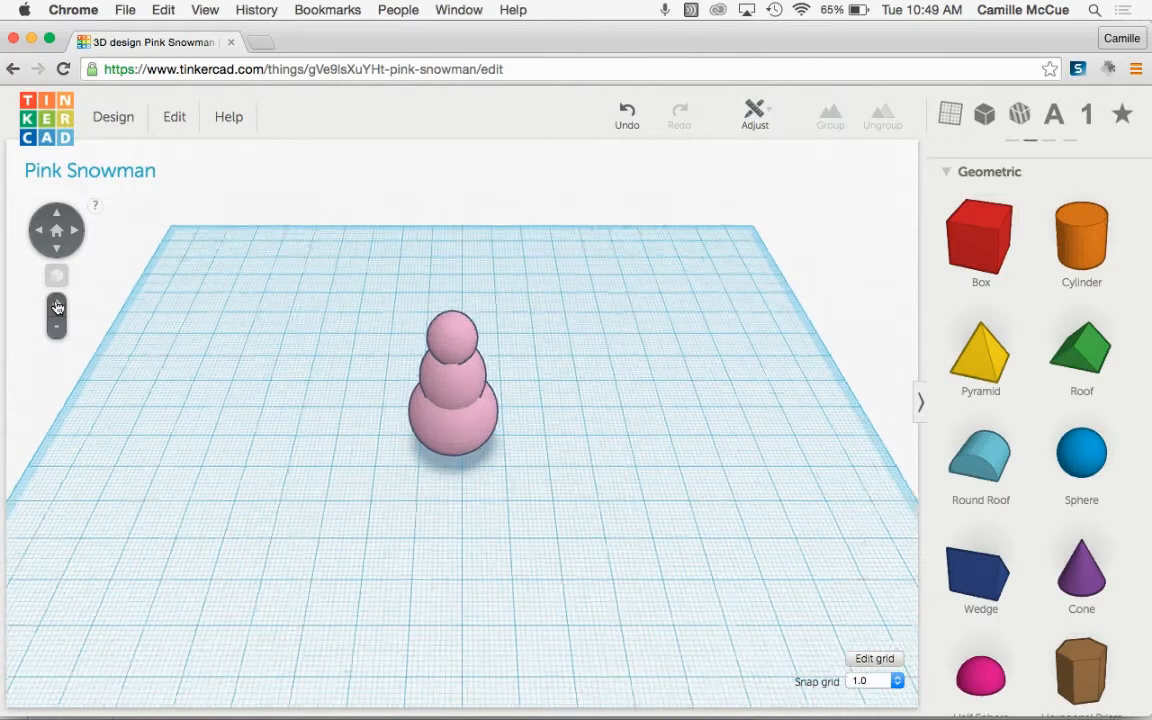
{"action": "left_click", "coordinate": [57, 329]}
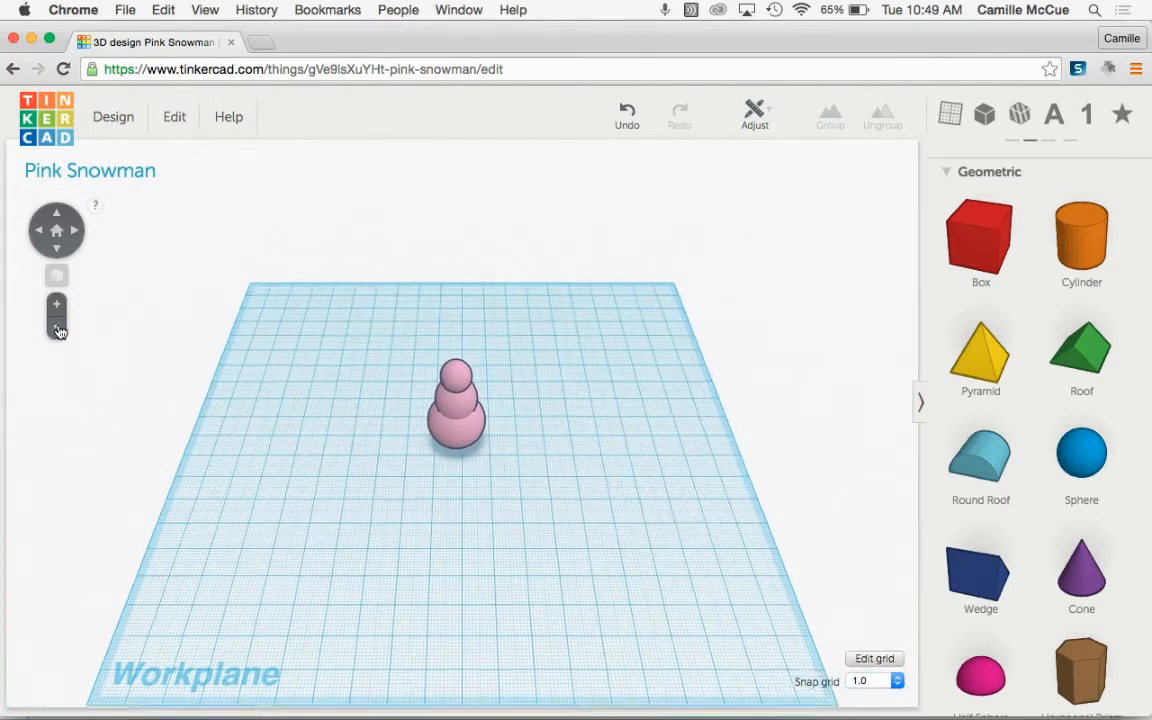
{"action": "left_click", "coordinate": [57, 329]}
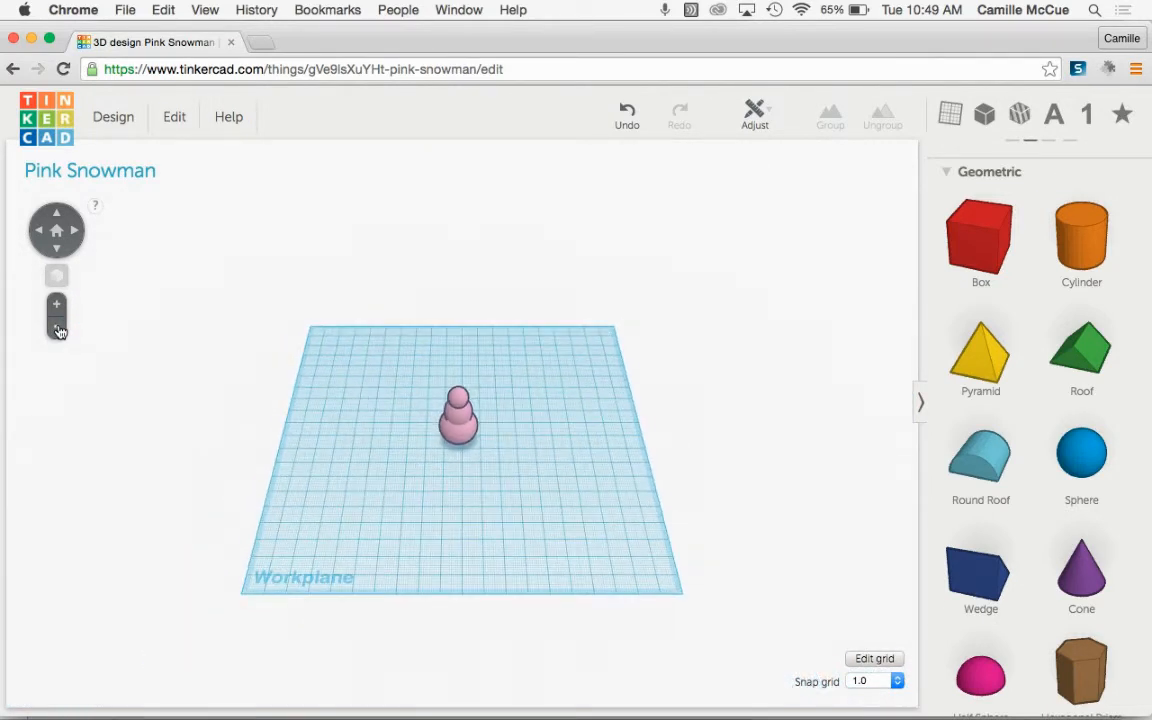
{"action": "left_click", "coordinate": [57, 305]}
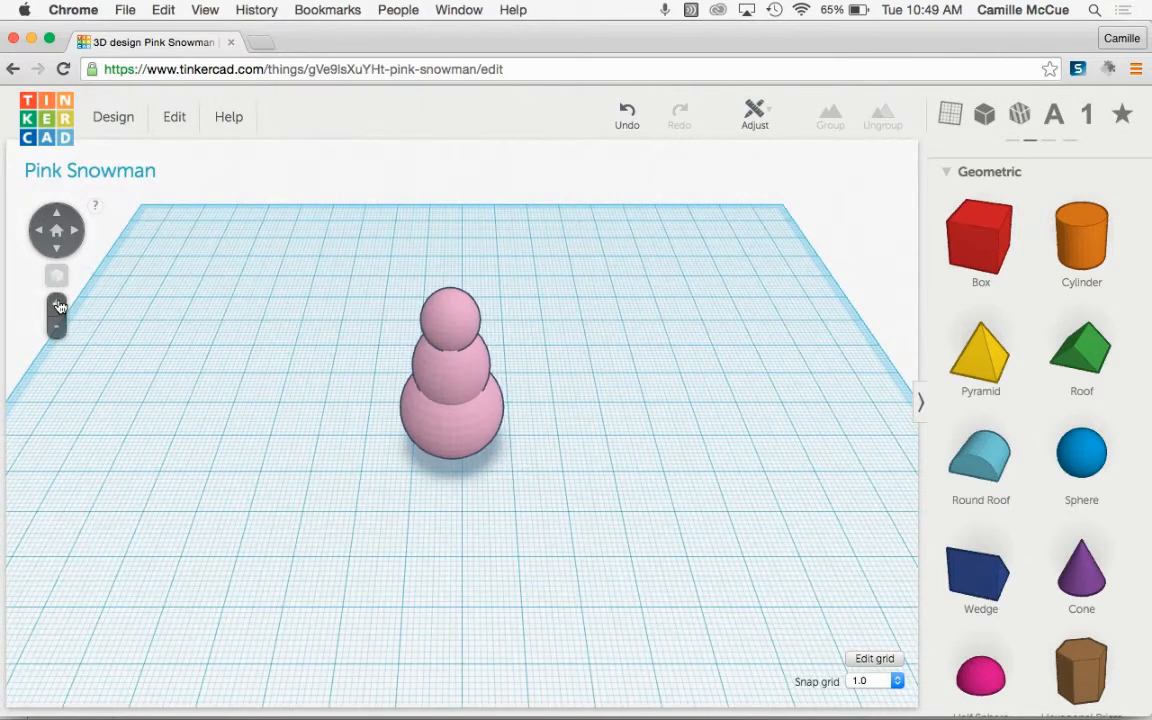
Step: Delete all three pink spheres of the snowman, from the base up to the head
{"action": "left_click", "coordinate": [456, 428]}
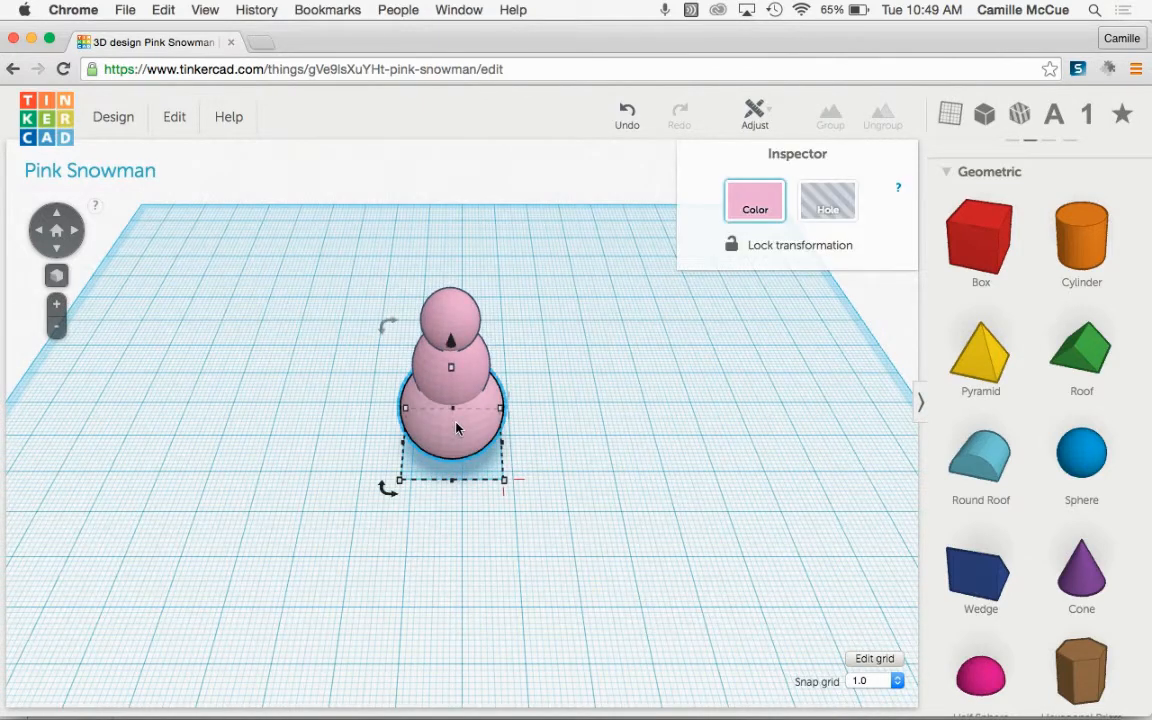
{"action": "key", "text": "Delete"}
{"action": "left_click", "coordinate": [470, 380]}
{"action": "key", "text": "Delete"}
{"action": "left_click", "coordinate": [463, 338]}
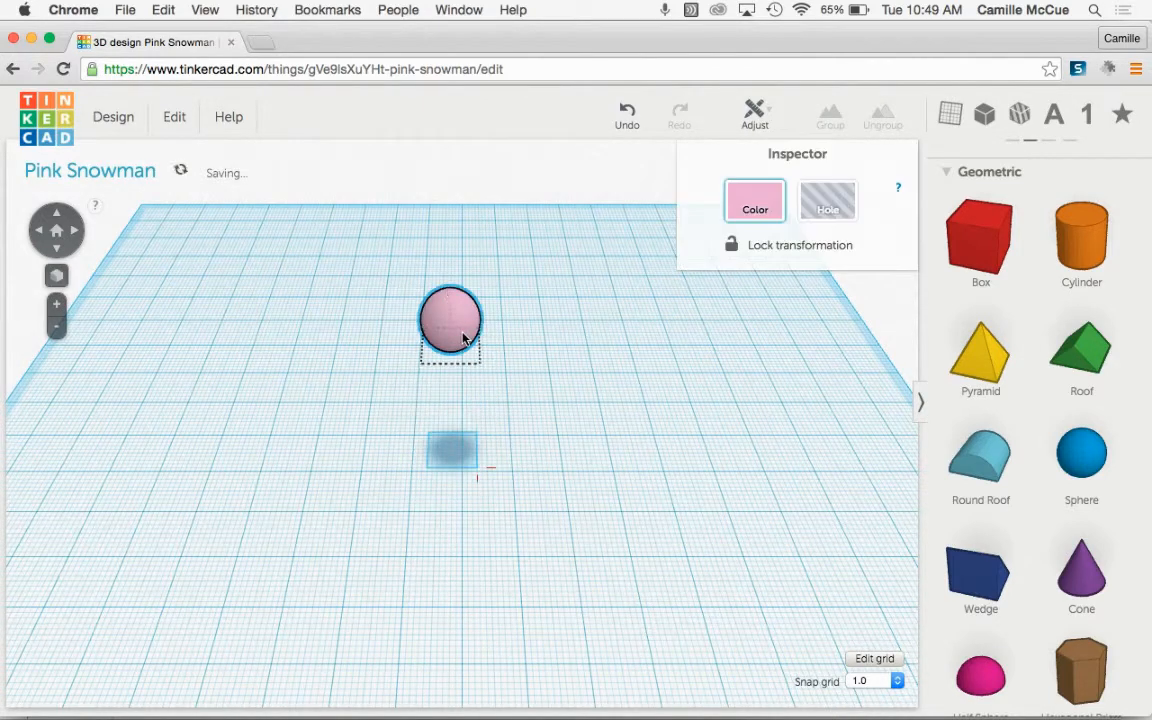
{"action": "key", "text": "Delete"}
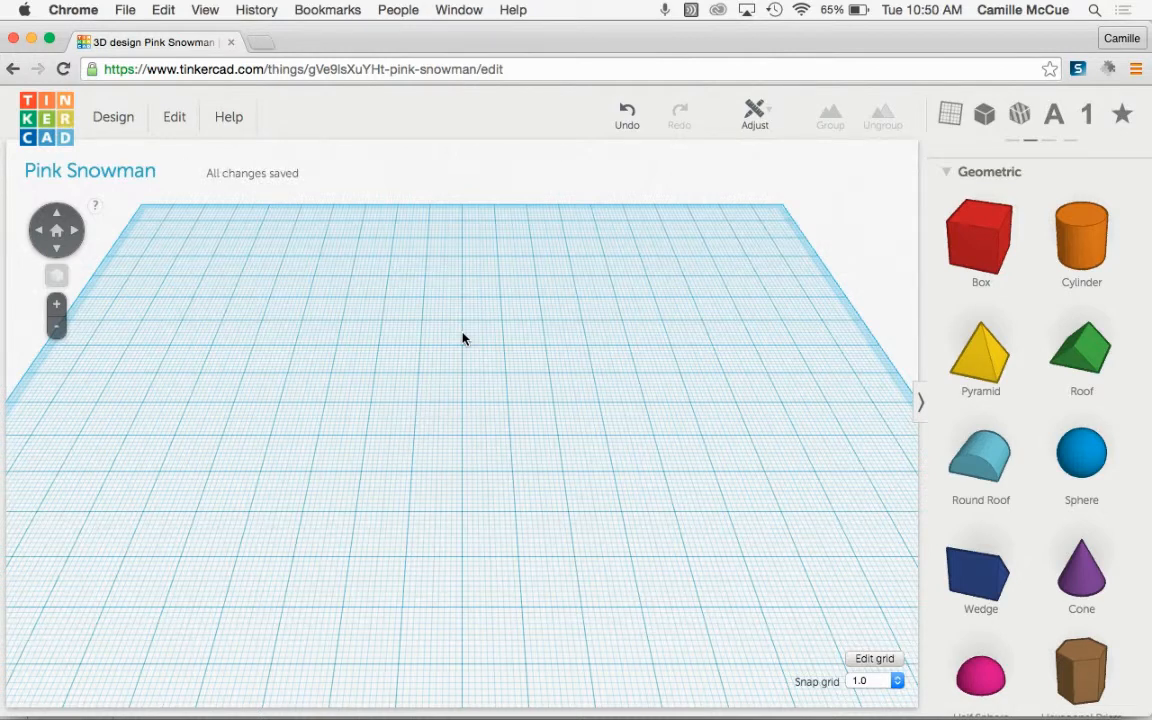
Step: Browse the available shape categories through to the symbols and return to the geometric shapes
{"action": "left_click", "coordinate": [982, 118]}
{"action": "left_click", "coordinate": [1020, 116]}
{"action": "left_click", "coordinate": [1050, 116]}
{"action": "left_click", "coordinate": [1087, 116]}
{"action": "left_click", "coordinate": [1121, 114]}
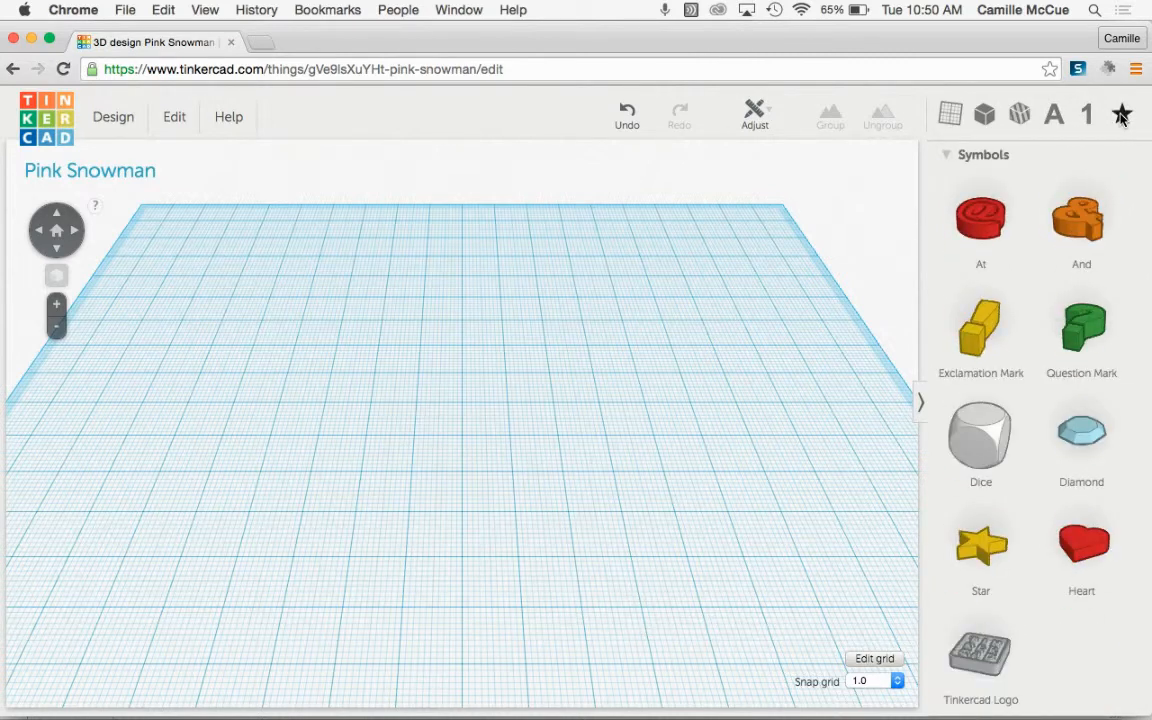
{"action": "left_click", "coordinate": [986, 116]}
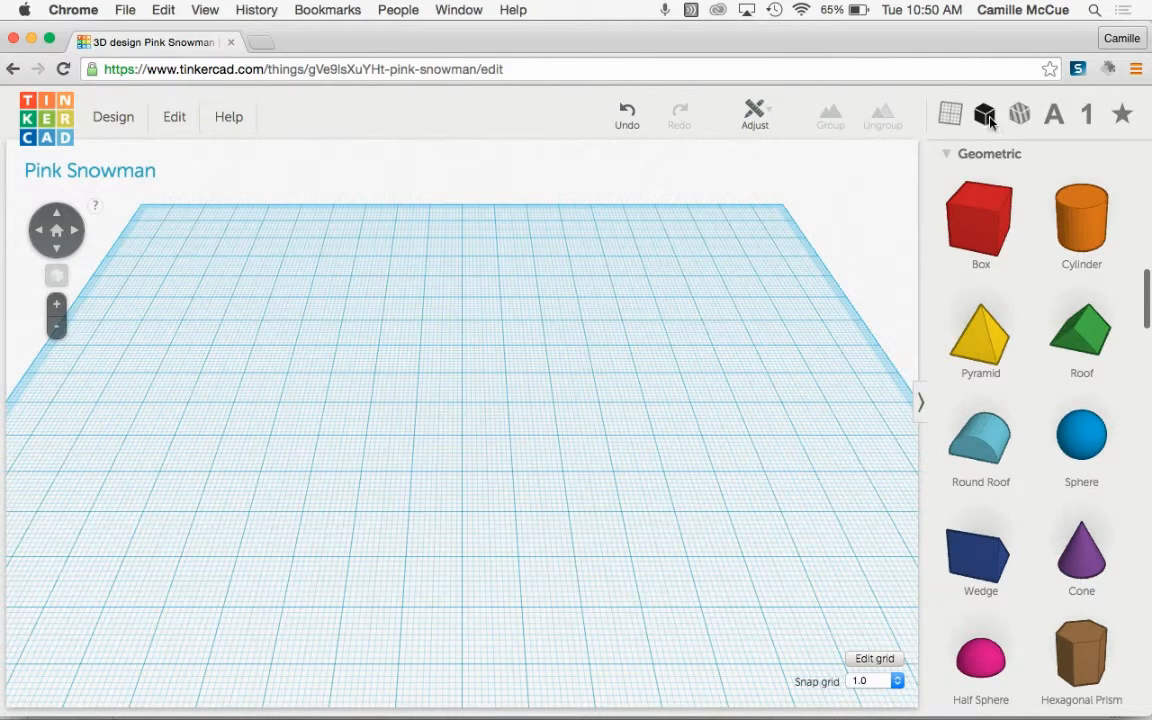
{"action": "mouse_move", "coordinate": [1146, 302]}
{"action": "left_mouse_down"}
{"action": "mouse_move", "coordinate": [1142, 190]}
{"action": "mouse_move", "coordinate": [1147, 316]}
{"action": "mouse_move", "coordinate": [1147, 300]}
{"action": "left_mouse_up"}
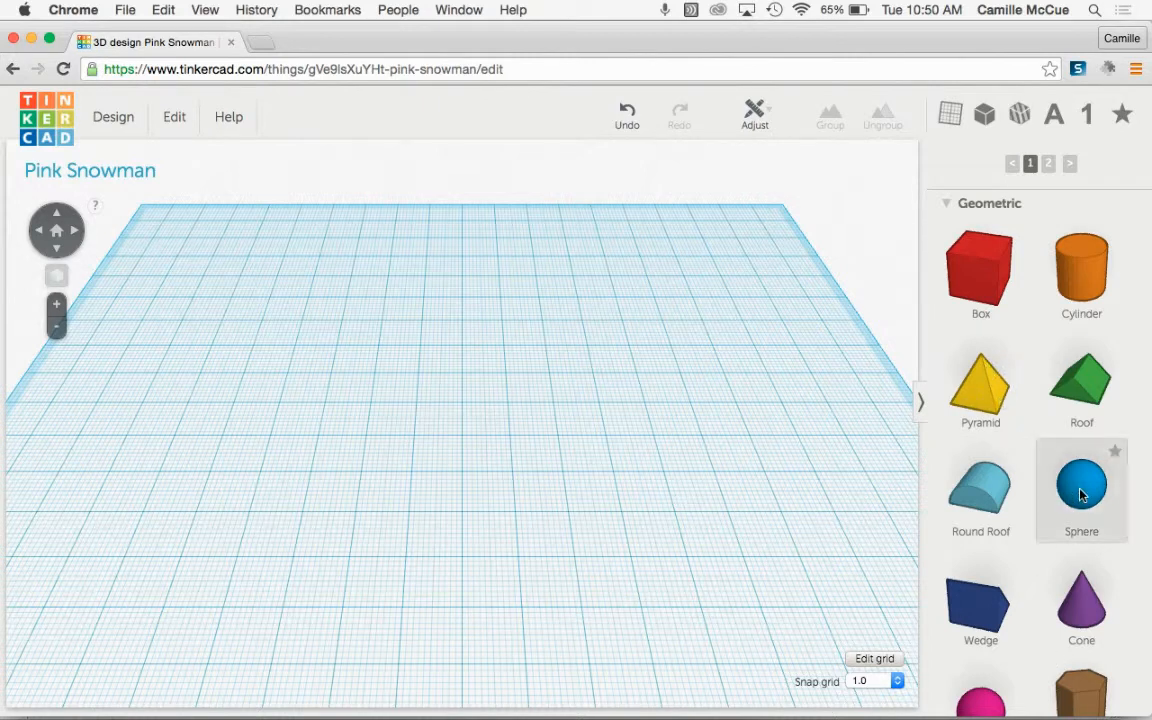
Step: Place a sphere near the middle of the empty workplane and view it from the side
{"action": "left_click_drag", "start_coordinate": [1081, 494], "coordinate": [463, 466]}
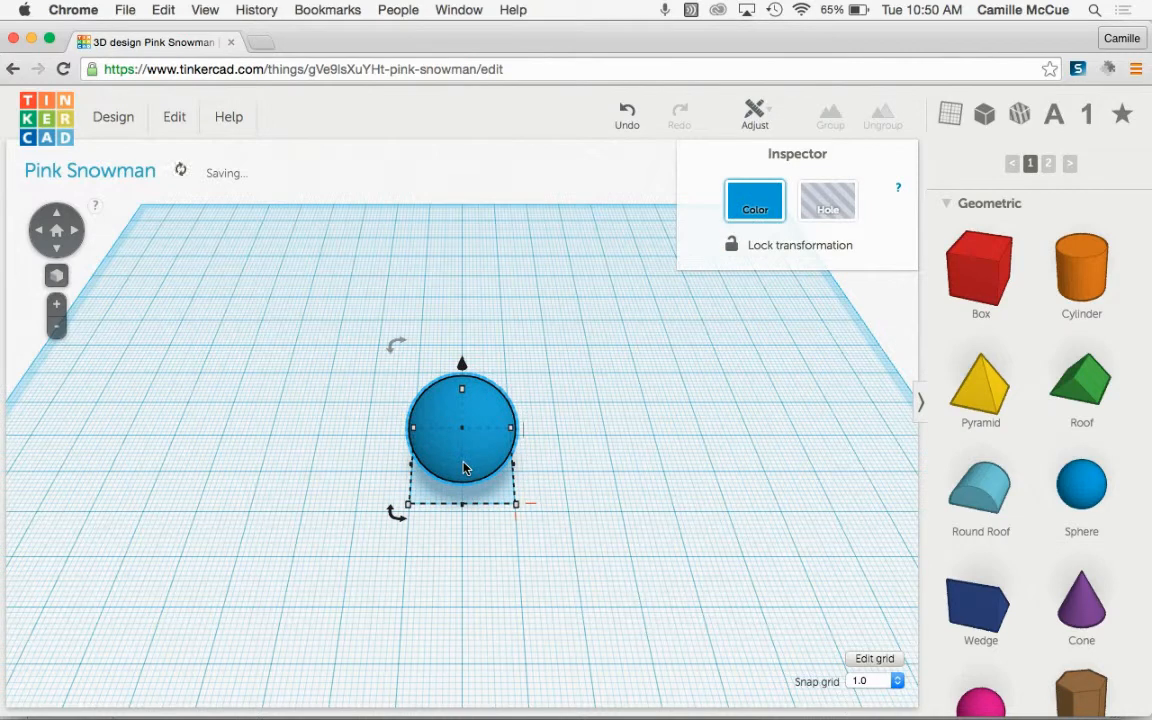
{"action": "left_click", "coordinate": [60, 220]}
{"action": "left_click", "coordinate": [59, 250]}
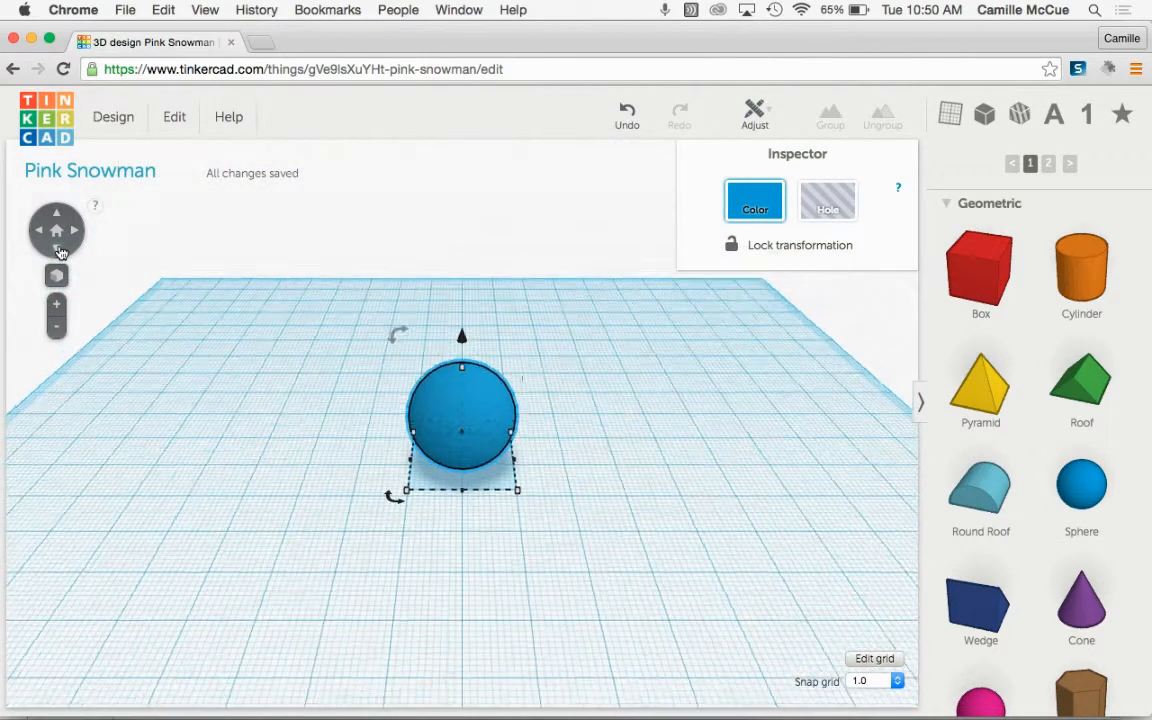
{"action": "left_click", "coordinate": [59, 250]}
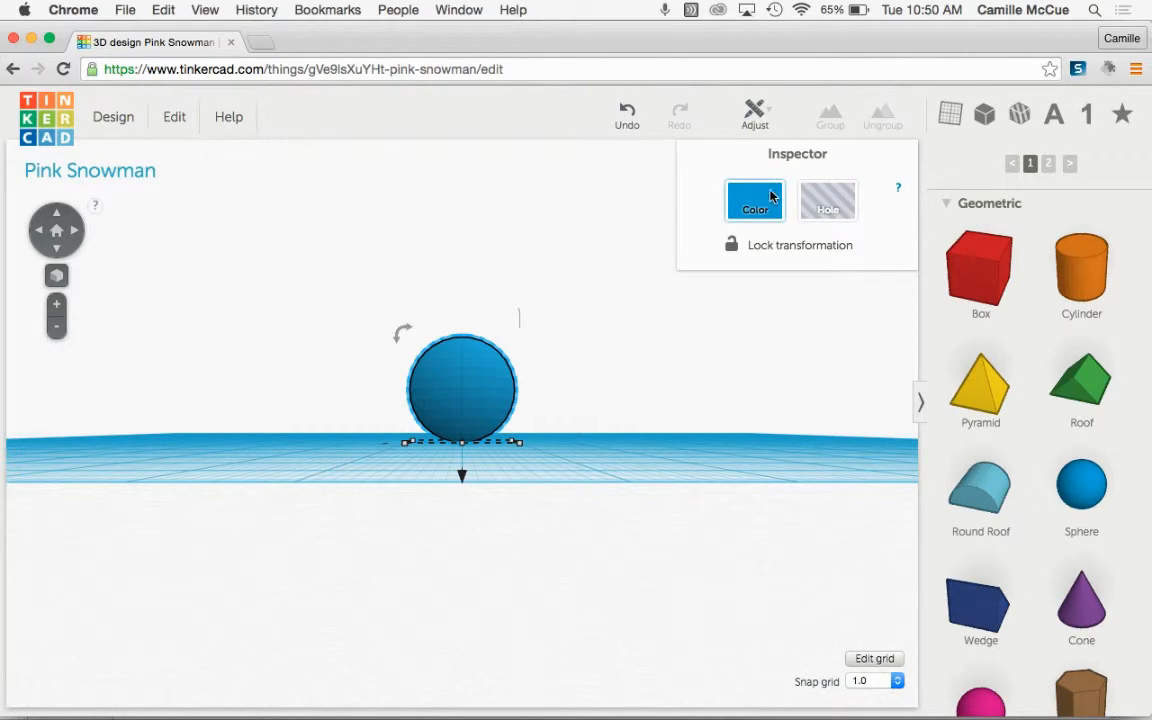
Step: Try light pink and light orange preset colors on the sphere
{"action": "left_click", "coordinate": [762, 201]}
{"action": "left_click", "coordinate": [815, 307]}
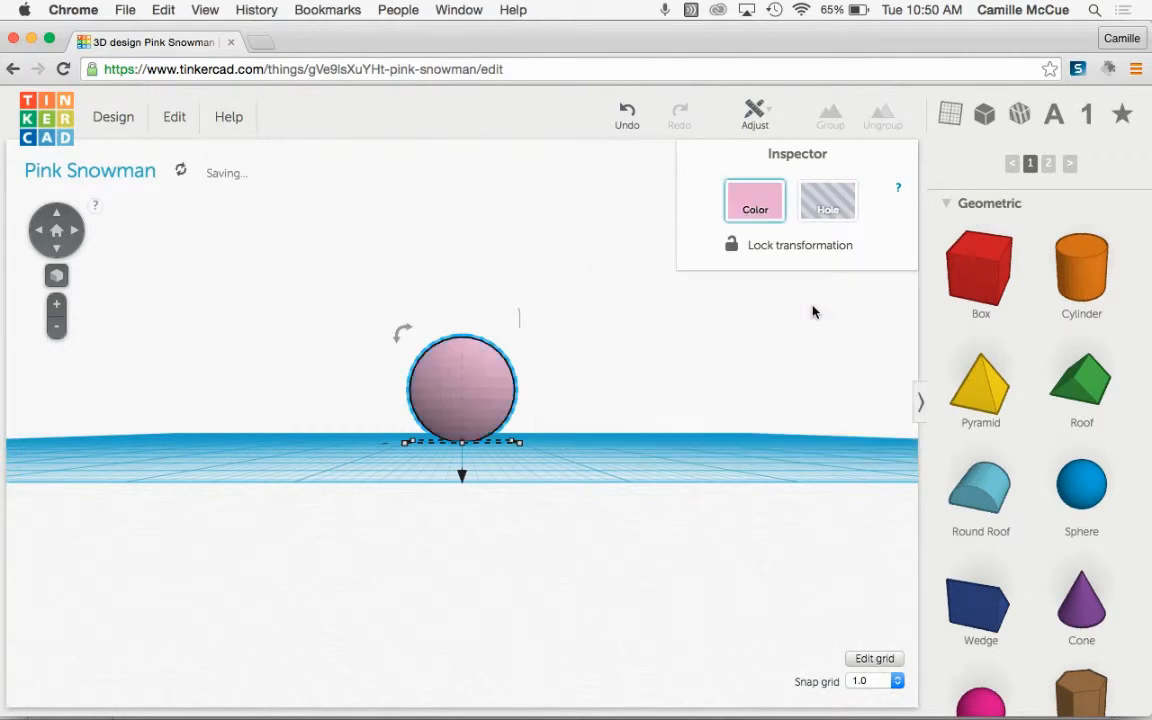
{"action": "left_click", "coordinate": [755, 201]}
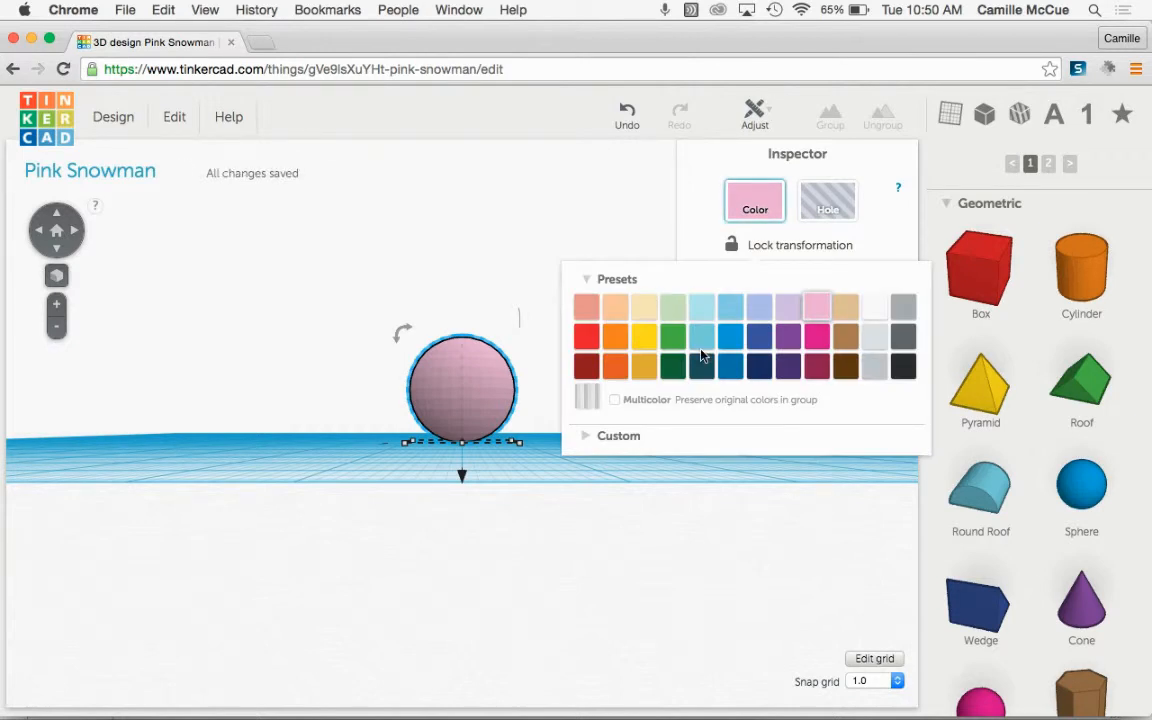
{"action": "left_click", "coordinate": [617, 315]}
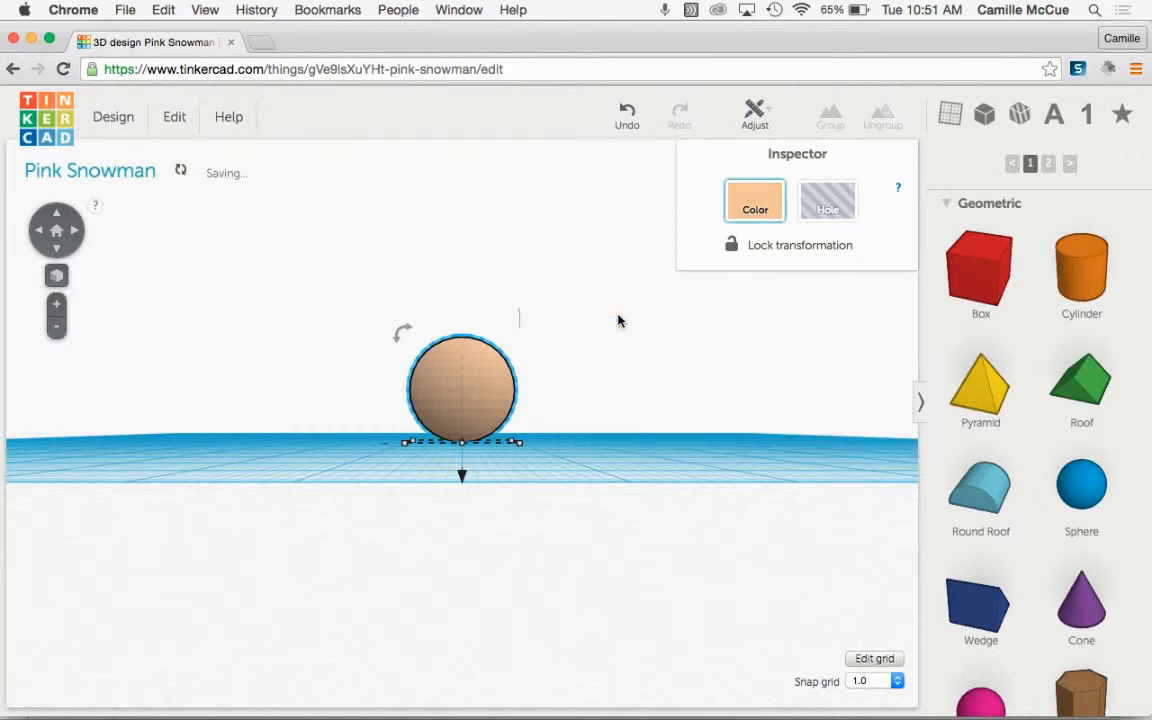
Step: Set the sphere's color to the pale aqua blue preset and deselect it
{"action": "left_click", "coordinate": [755, 200]}
{"action": "left_click", "coordinate": [712, 314]}
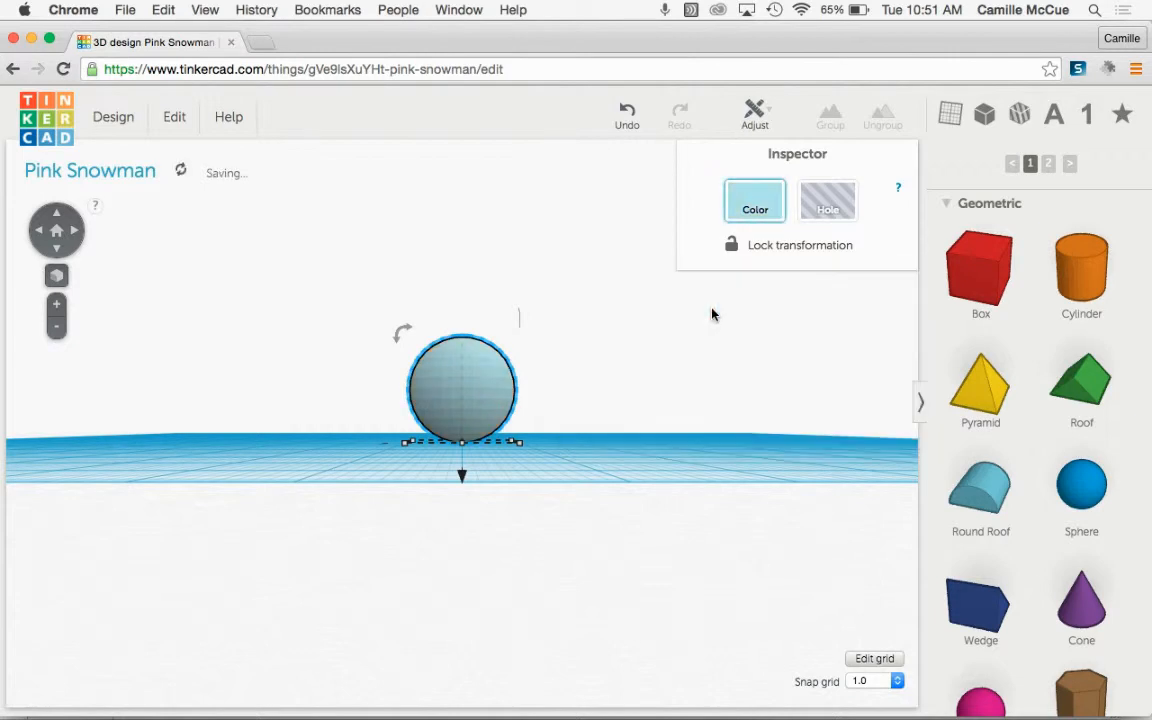
{"action": "left_click", "coordinate": [608, 342]}
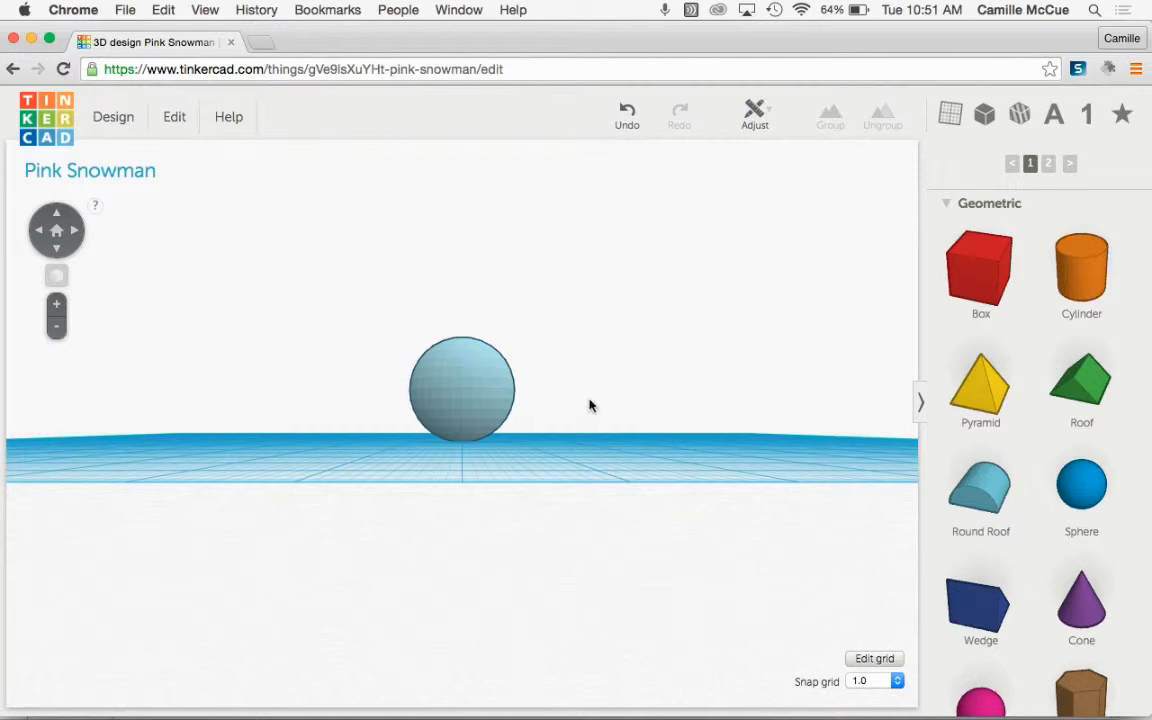
Step: Place a second sphere from the top view, directly in front of the pale blue sphere and overlapping it
{"action": "left_click", "coordinate": [56, 217]}
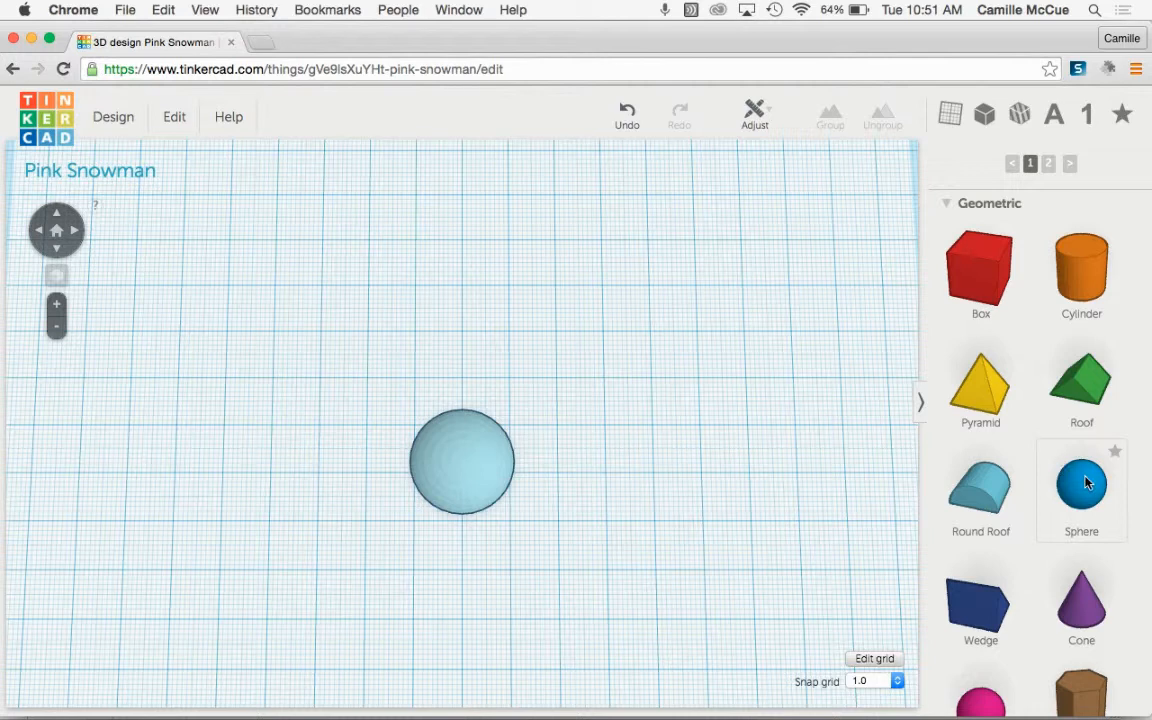
{"action": "left_click_drag", "start_coordinate": [1087, 484], "coordinate": [465, 491]}
{"action": "left_click", "coordinate": [463, 513]}
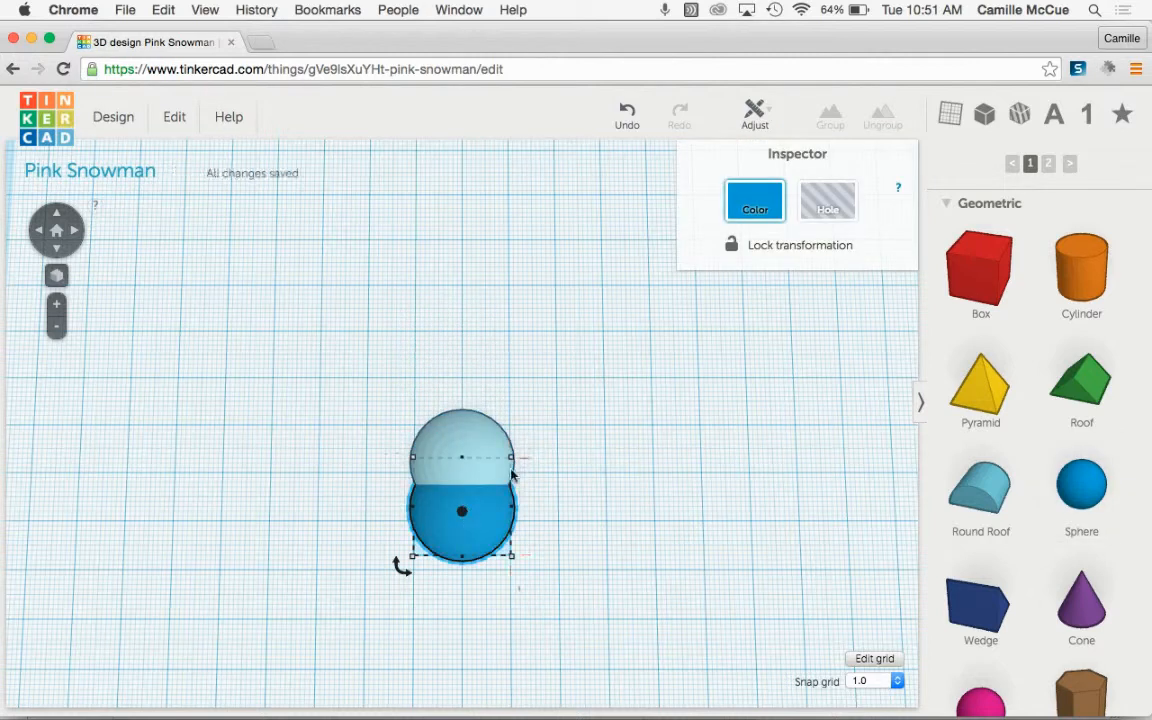
Step: Set the second sphere's color to the light green preset and view the spheres from the front
{"action": "left_click", "coordinate": [755, 206]}
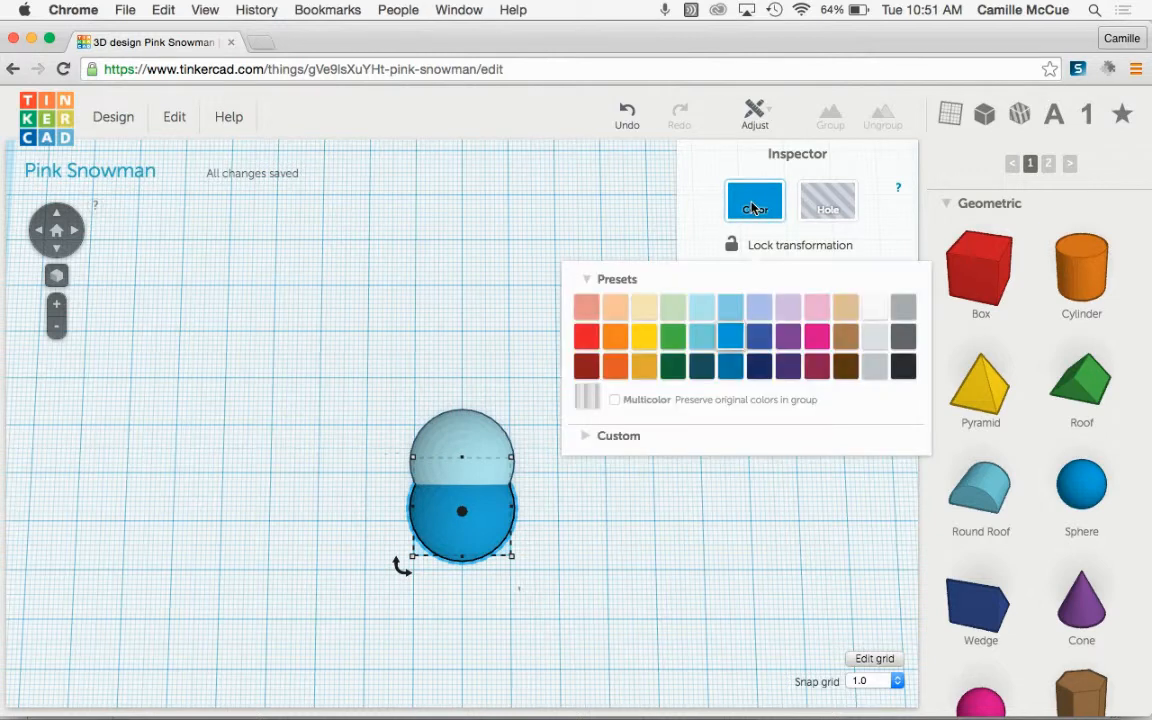
{"action": "left_click", "coordinate": [675, 313]}
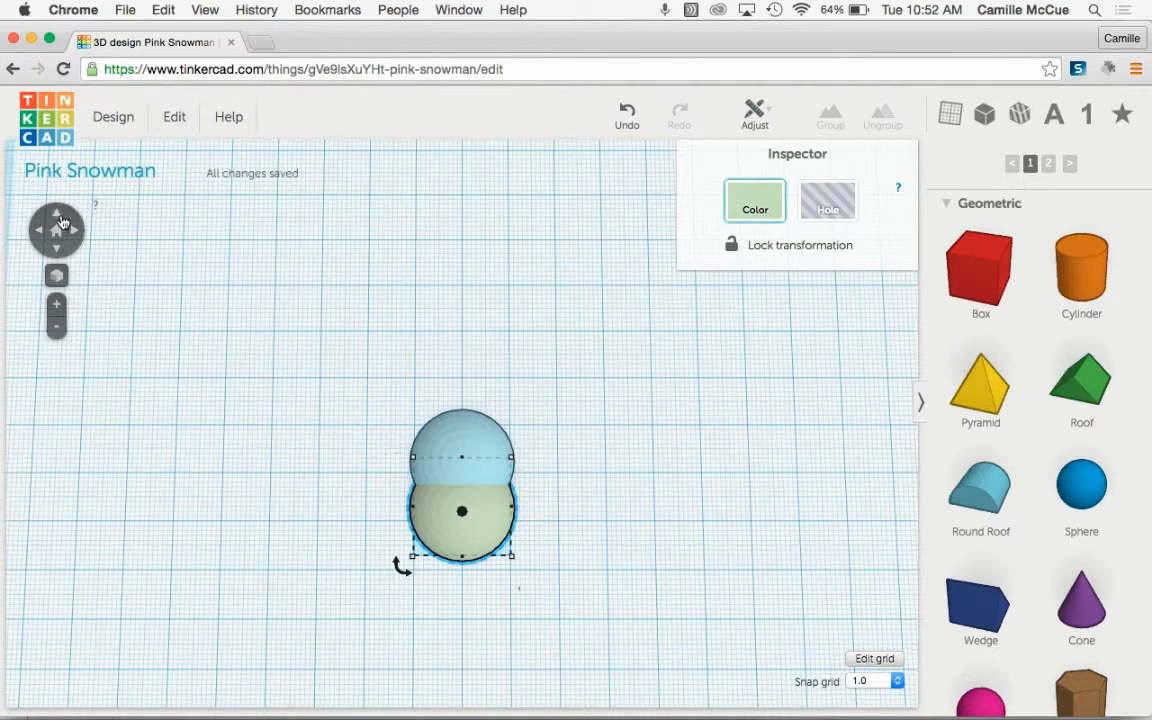
{"action": "left_click", "coordinate": [57, 248]}
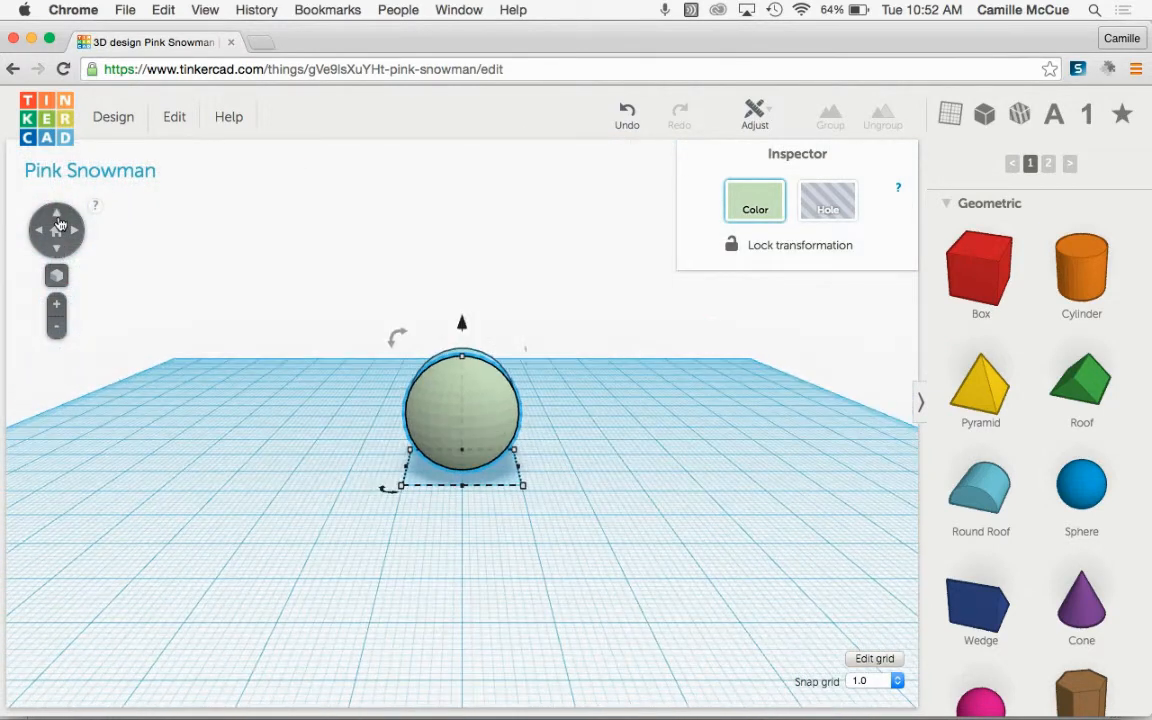
Step: Raise the light green sphere off the workplane so its underside slightly overlaps the height of the pale blue sphere's top
{"action": "left_click", "coordinate": [57, 215]}
{"action": "left_click", "coordinate": [60, 253]}
{"action": "left_click", "coordinate": [61, 218]}
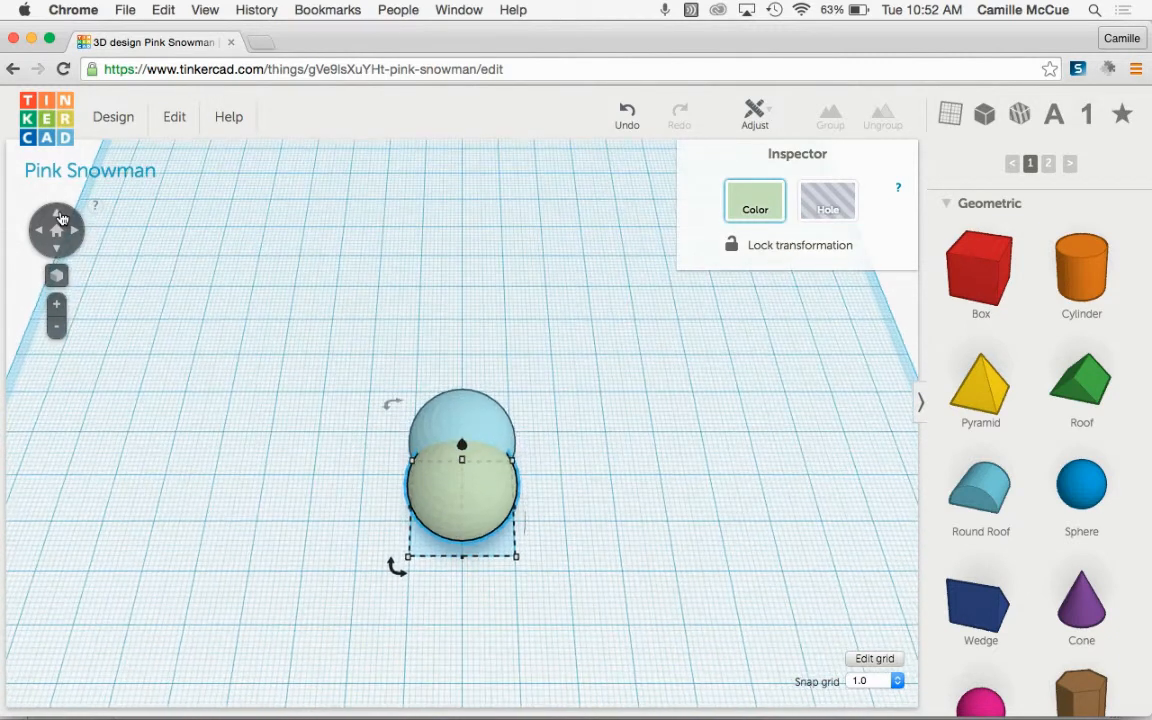
{"action": "left_click", "coordinate": [55, 231]}
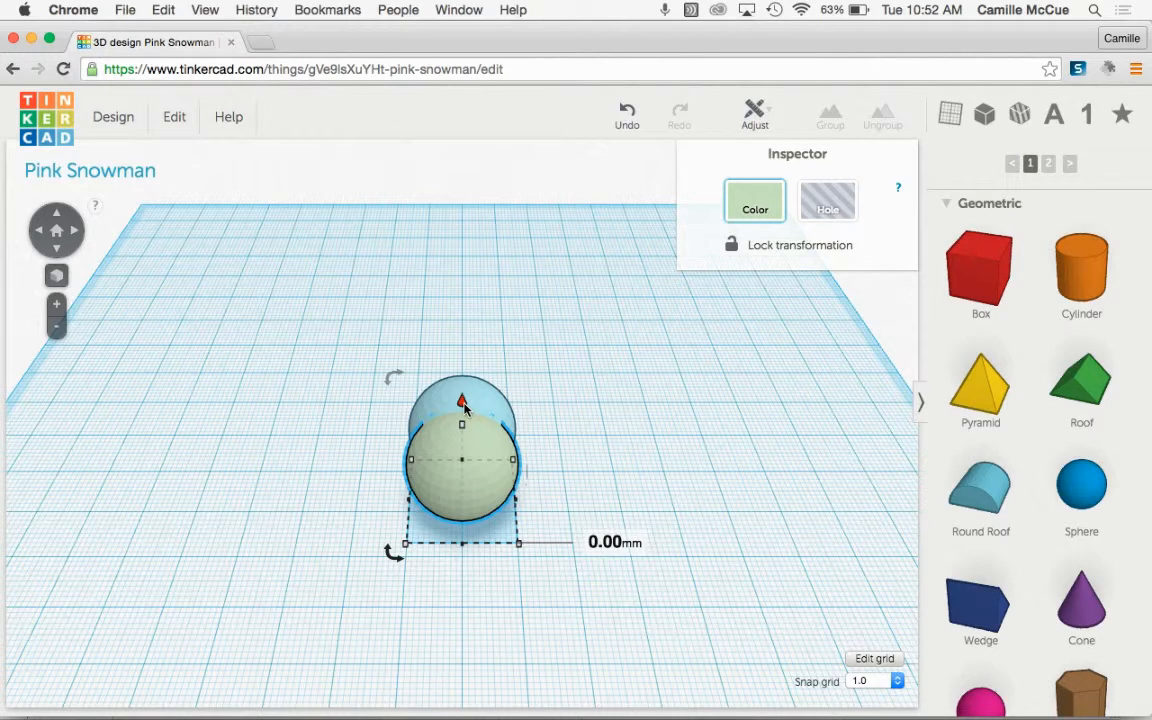
{"action": "left_click_drag", "start_coordinate": [464, 404], "coordinate": [487, 263]}
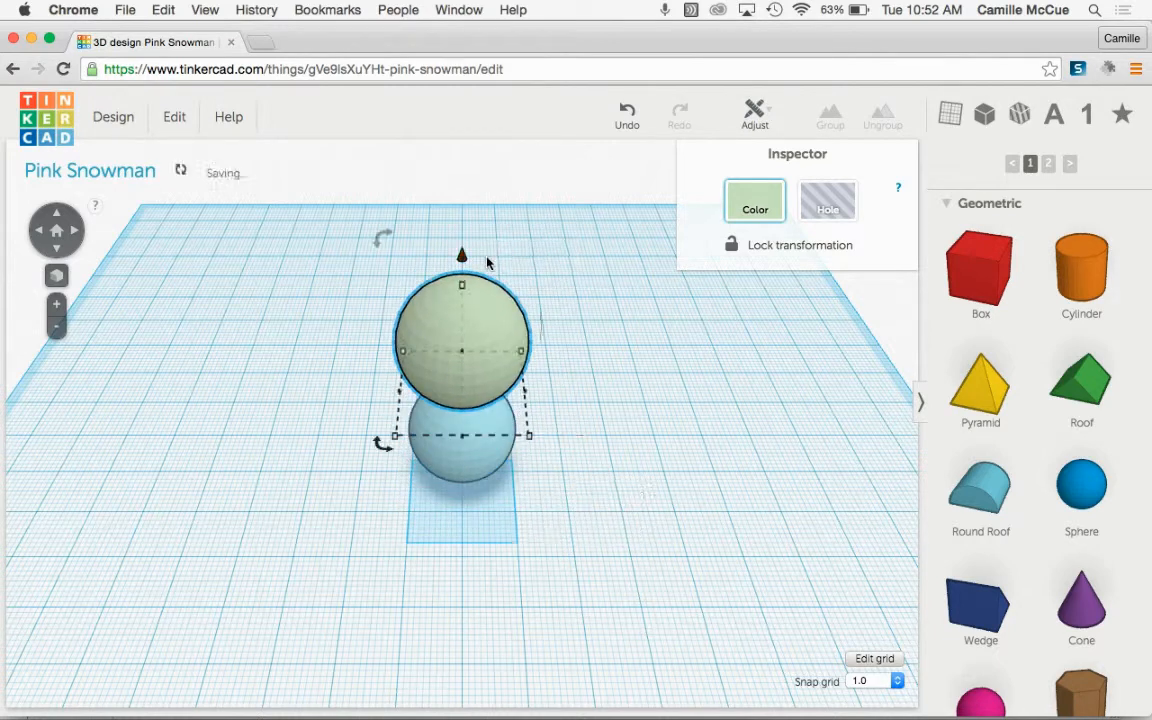
{"action": "left_click", "coordinate": [56, 230]}
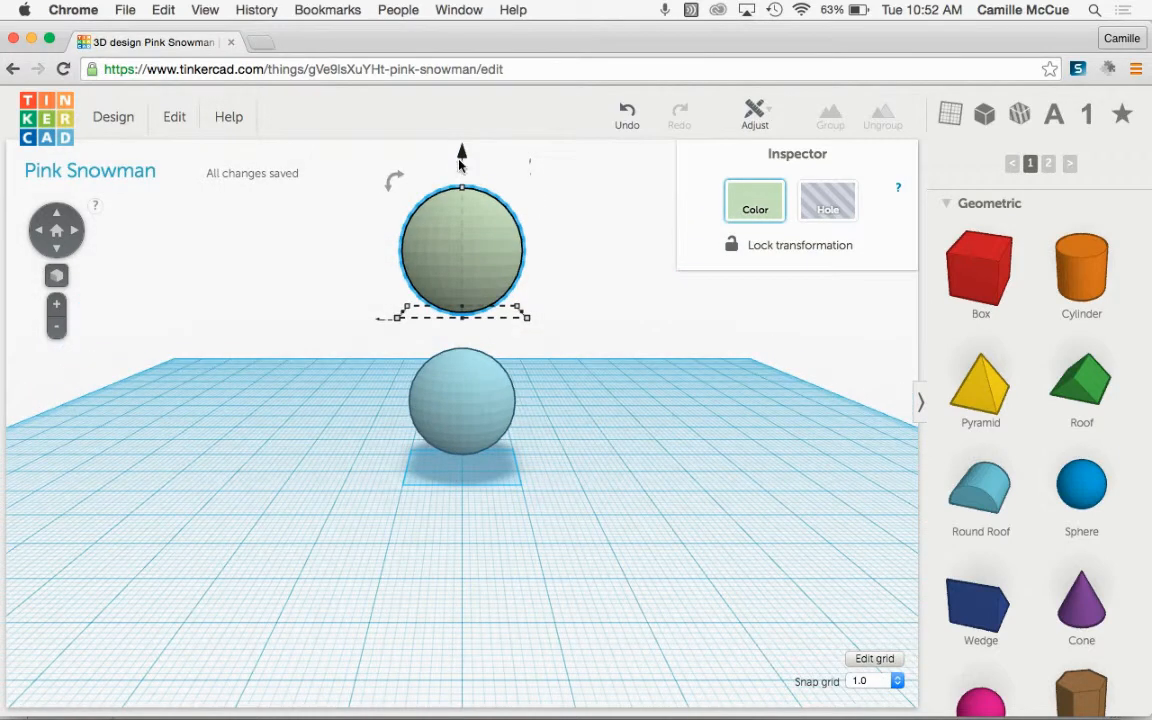
{"action": "left_click_drag", "start_coordinate": [463, 155], "coordinate": [465, 220]}
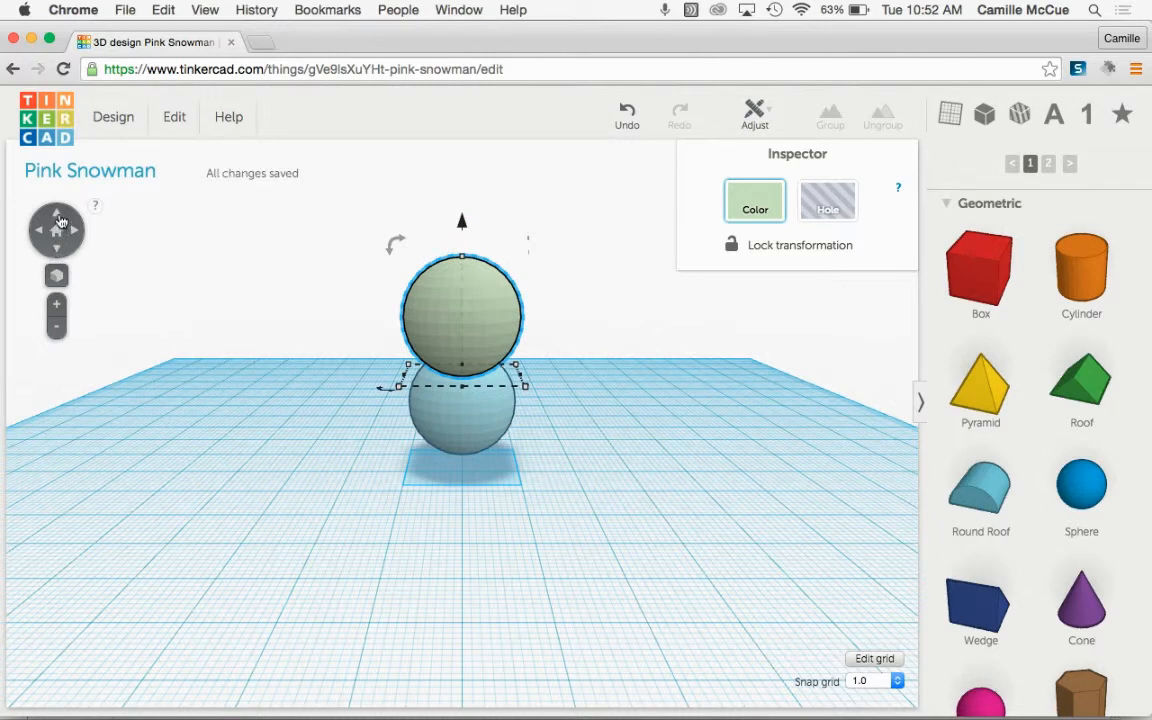
Step: From the top view, shrink the green sphere's base to about 12 mm square and centre it over the blue sphere
{"action": "left_click", "coordinate": [56, 213]}
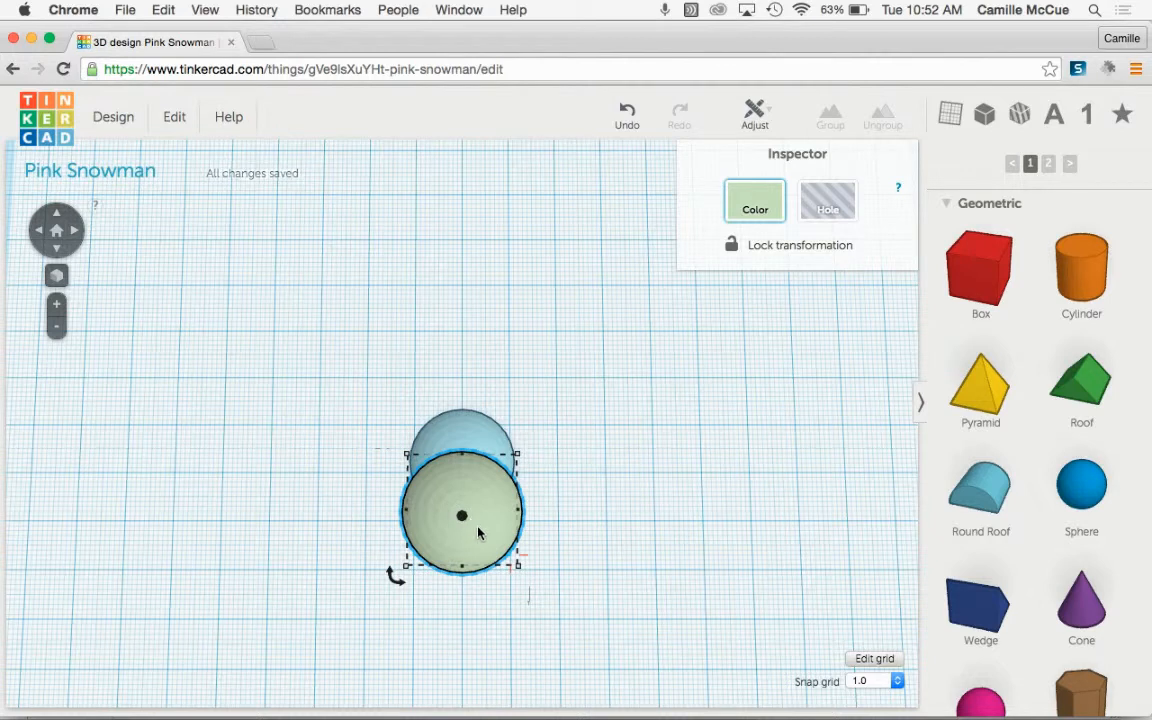
{"action": "left_click_drag", "start_coordinate": [471, 526], "coordinate": [478, 475]}
{"action": "left_click_drag", "start_coordinate": [517, 521], "coordinate": [481, 469]}
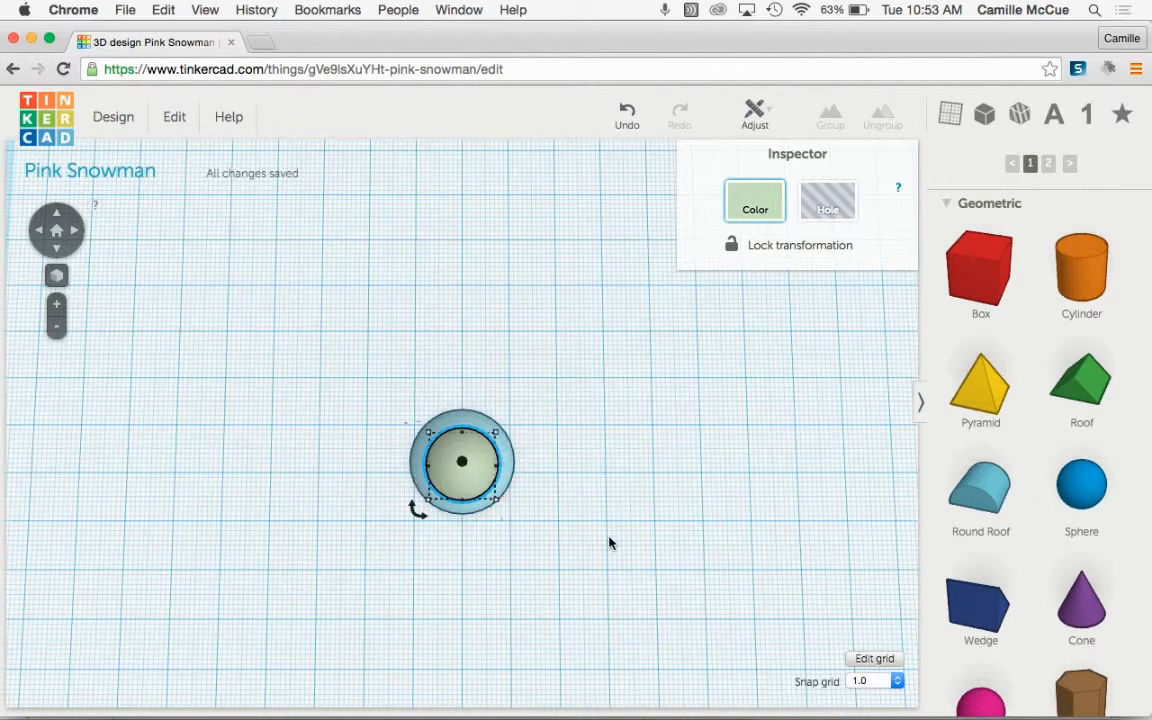
Step: Reduce the green sphere's height to about 13 mm to make it round and lower it partly into the blue sphere
{"action": "left_click", "coordinate": [60, 244]}
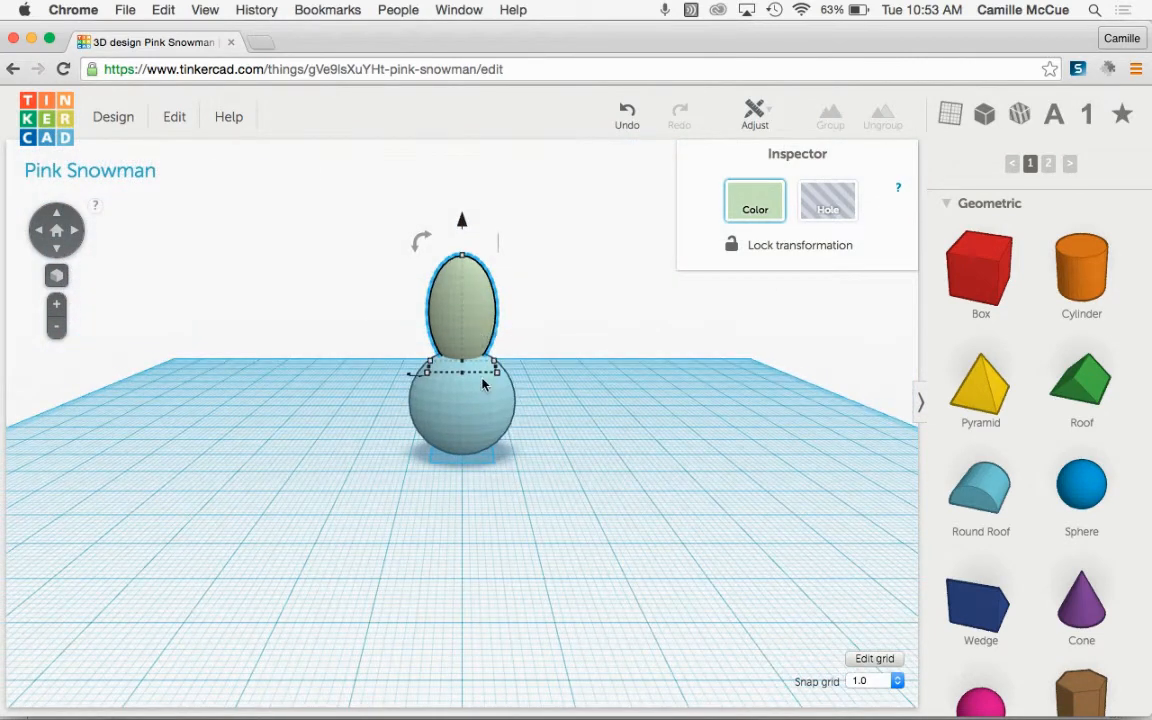
{"action": "mouse_move", "coordinate": [462, 258]}
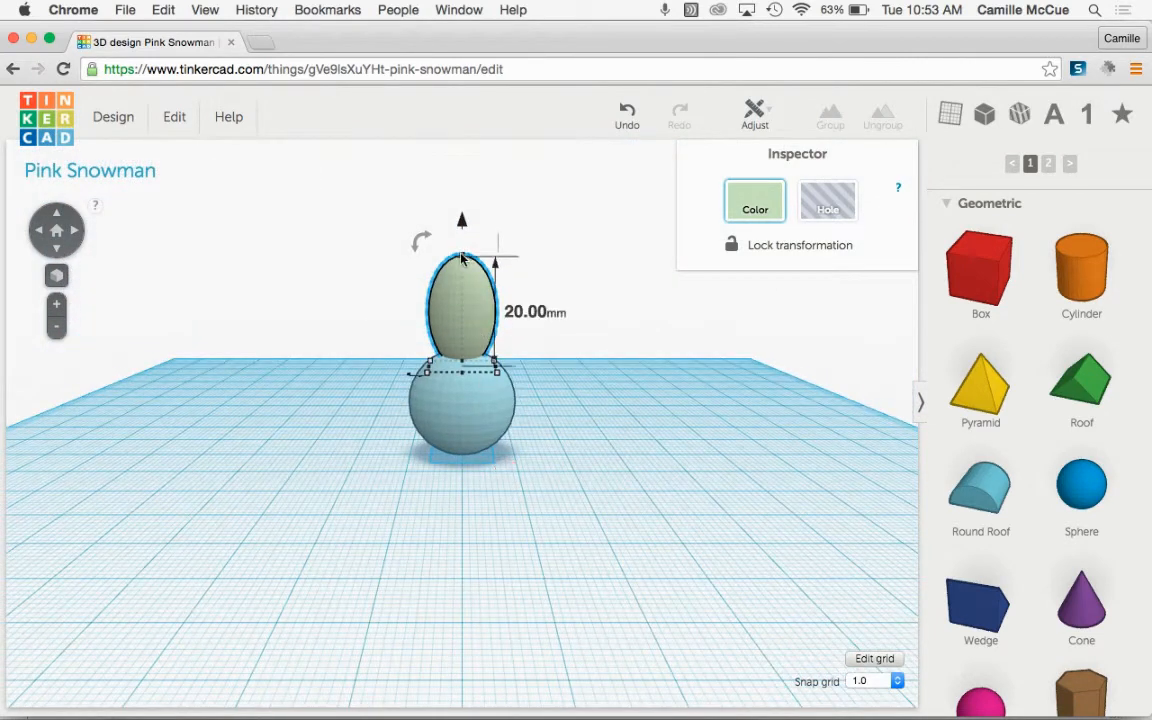
{"action": "left_click_drag", "start_coordinate": [462, 258], "coordinate": [466, 298]}
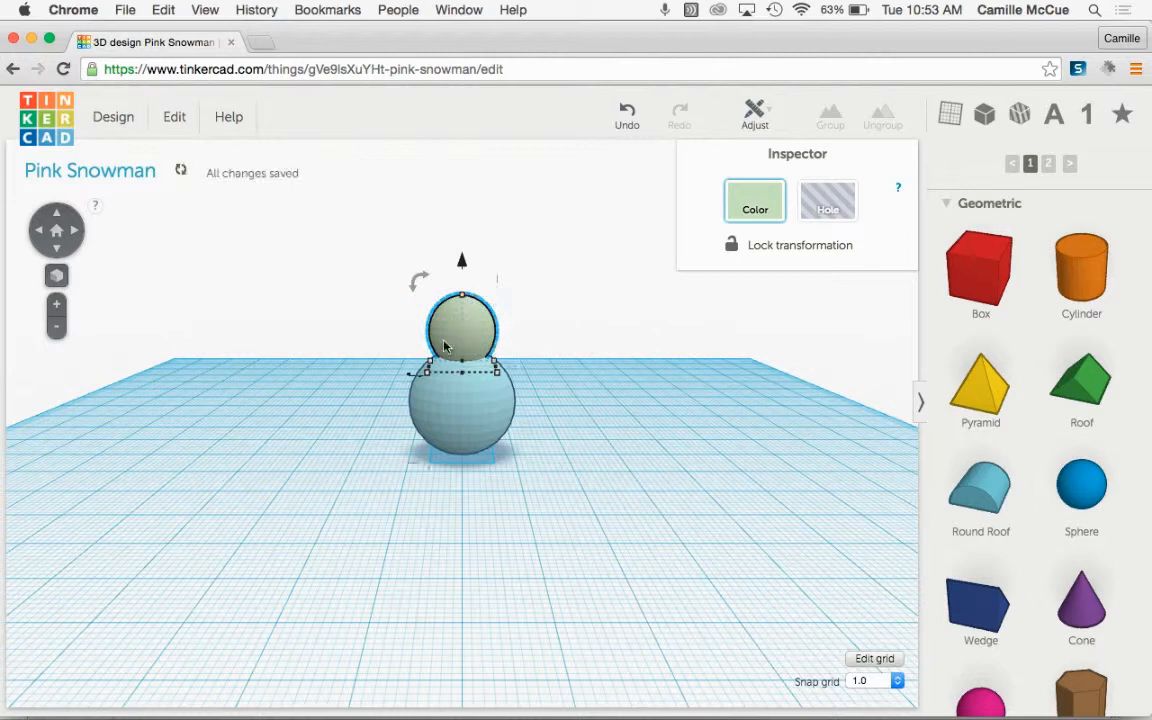
{"action": "mouse_move", "coordinate": [463, 257]}
{"action": "left_mouse_down"}
{"action": "mouse_move", "coordinate": [468, 226]}
{"action": "mouse_move", "coordinate": [472, 327]}
{"action": "mouse_move", "coordinate": [466, 276]}
{"action": "left_mouse_up"}
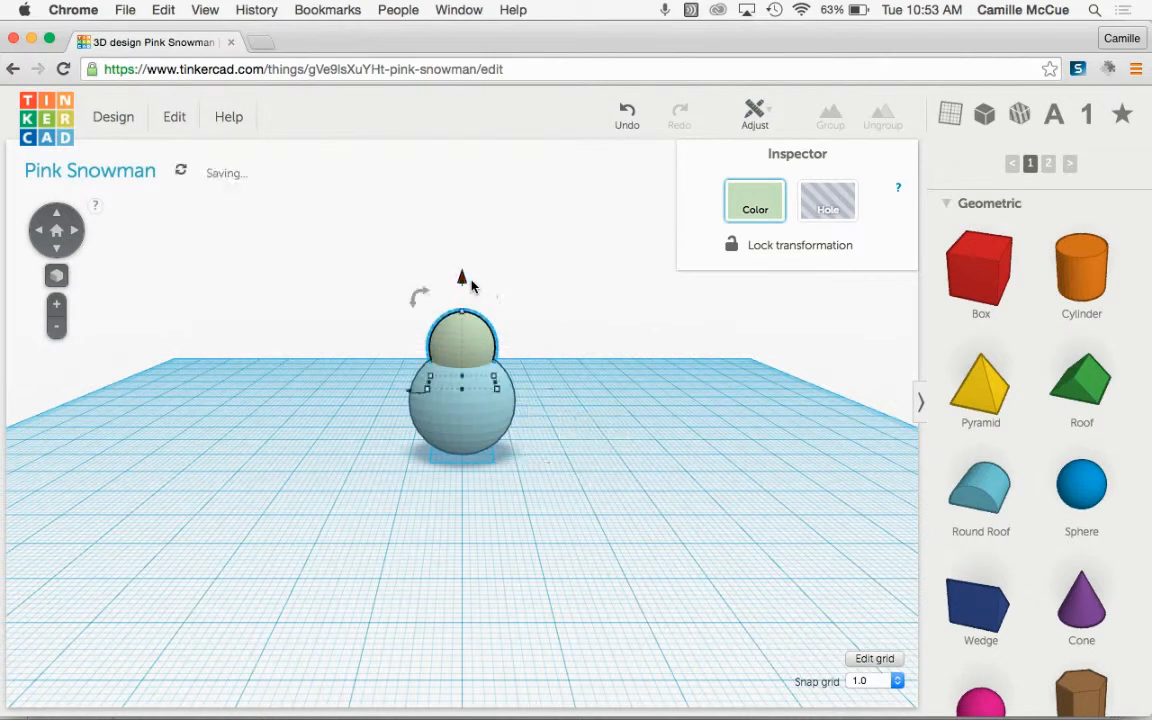
Step: Enlarge the green sphere's base slightly from the top view, keeping a ring of the blue sphere around it
{"action": "left_click", "coordinate": [56, 218]}
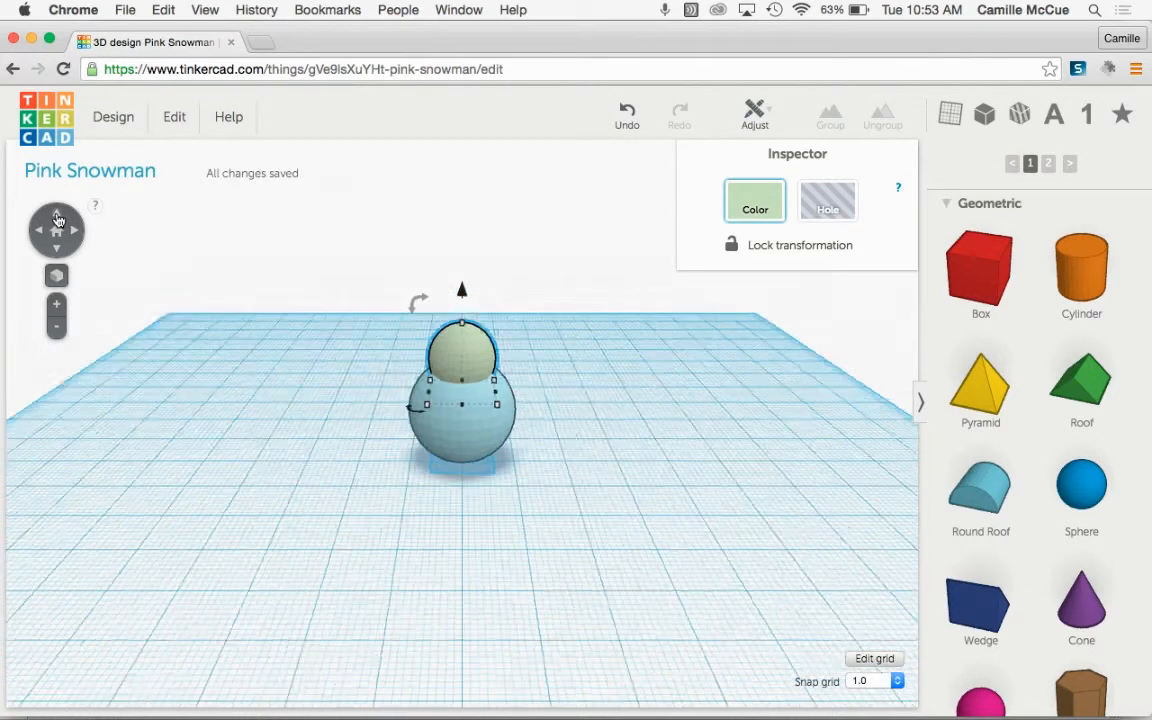
{"action": "left_click", "coordinate": [56, 218]}
{"action": "left_click", "coordinate": [57, 219]}
{"action": "left_click", "coordinate": [57, 220]}
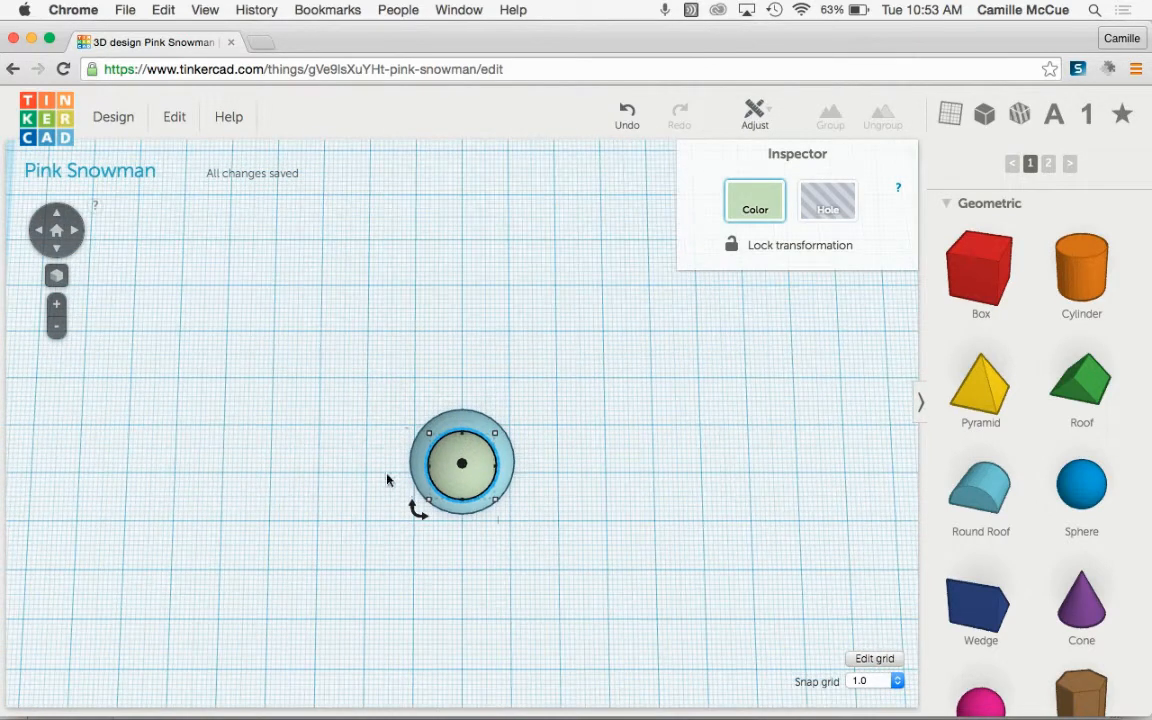
{"action": "mouse_move", "coordinate": [432, 505]}
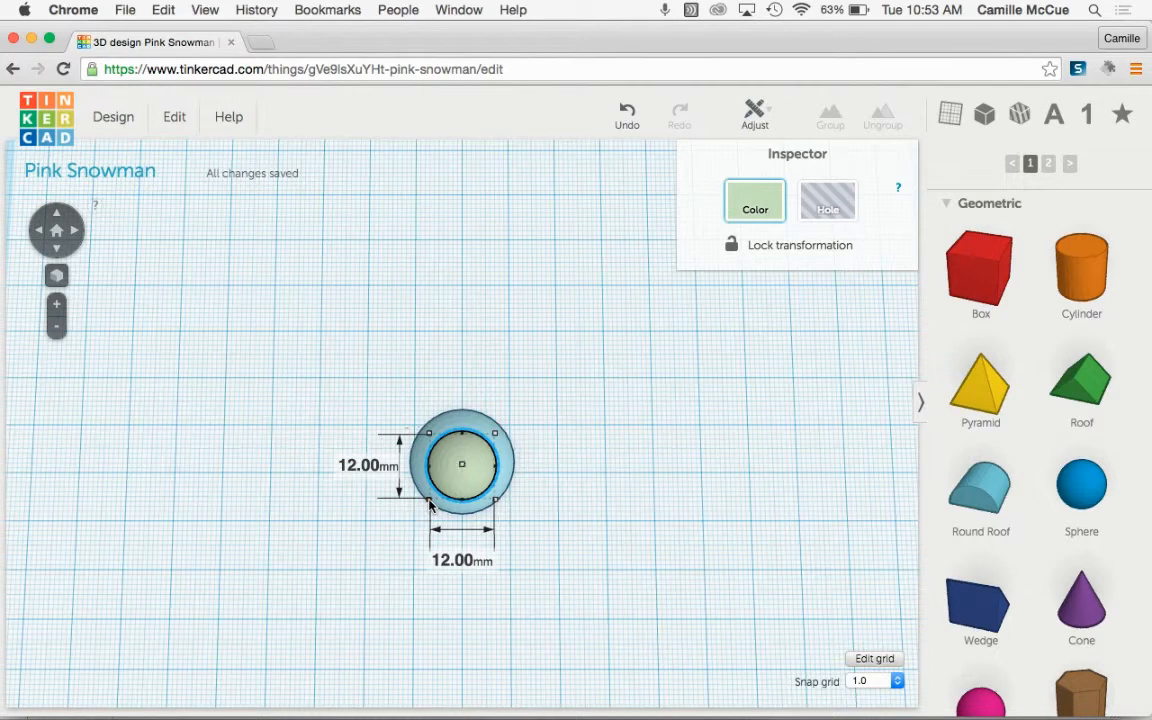
{"action": "left_click_drag", "start_coordinate": [428, 506], "coordinate": [419, 514]}
Step: Nudge the green sphere over the blue sphere's centre and set the snap grid to 0.5 for finer movement
{"action": "left_click_drag", "start_coordinate": [483, 482], "coordinate": [485, 478]}
{"action": "key", "text": "Down"}
{"action": "key", "text": "Down"}
{"action": "key", "text": "Down"}
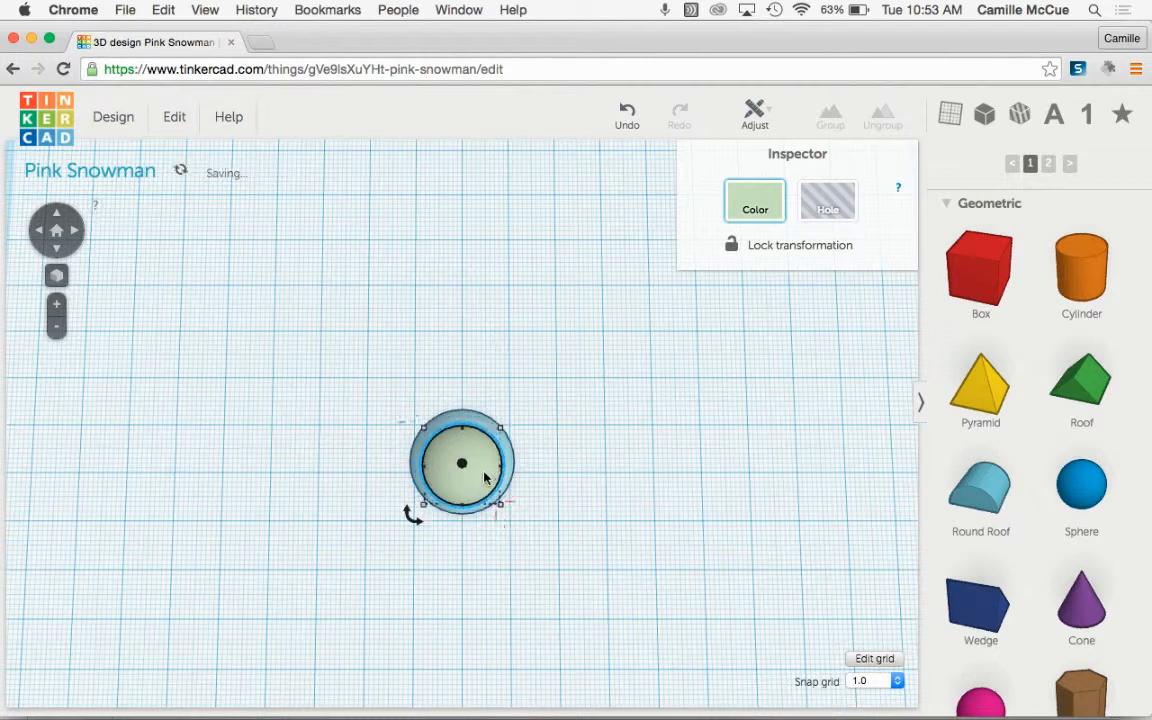
{"action": "key", "text": "Up"}
{"action": "key", "text": "Left"}
{"action": "key", "text": "Down"}
{"action": "key", "text": "Right"}
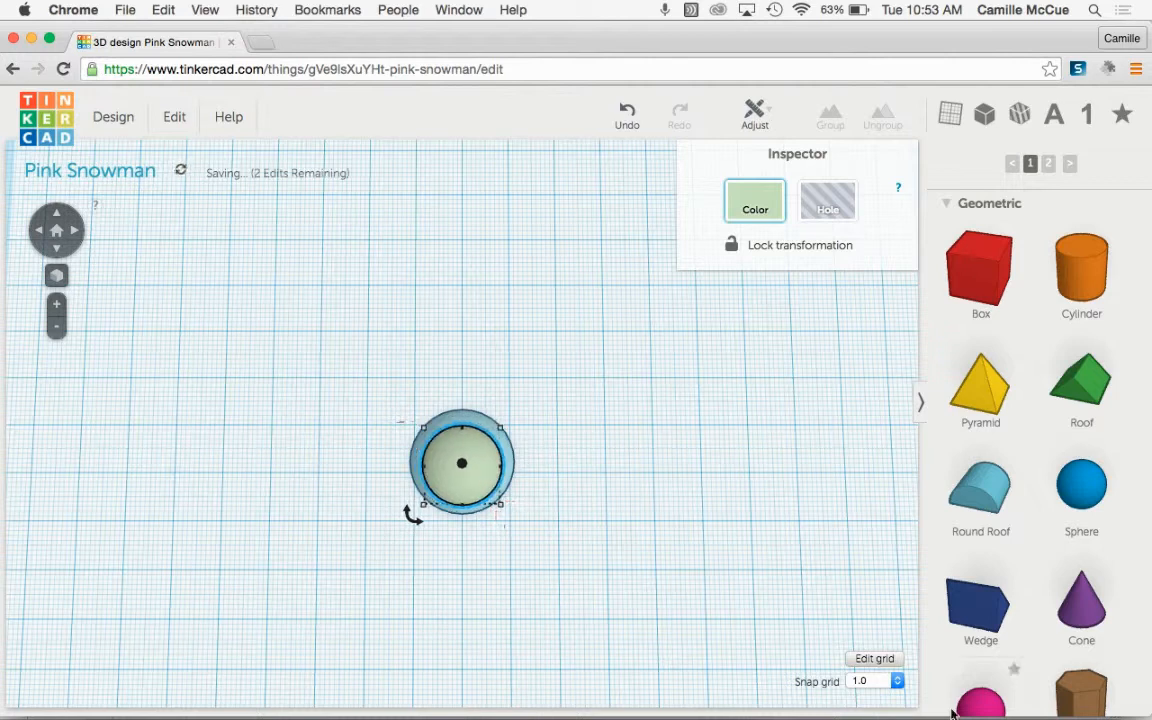
{"action": "left_click", "coordinate": [897, 681]}
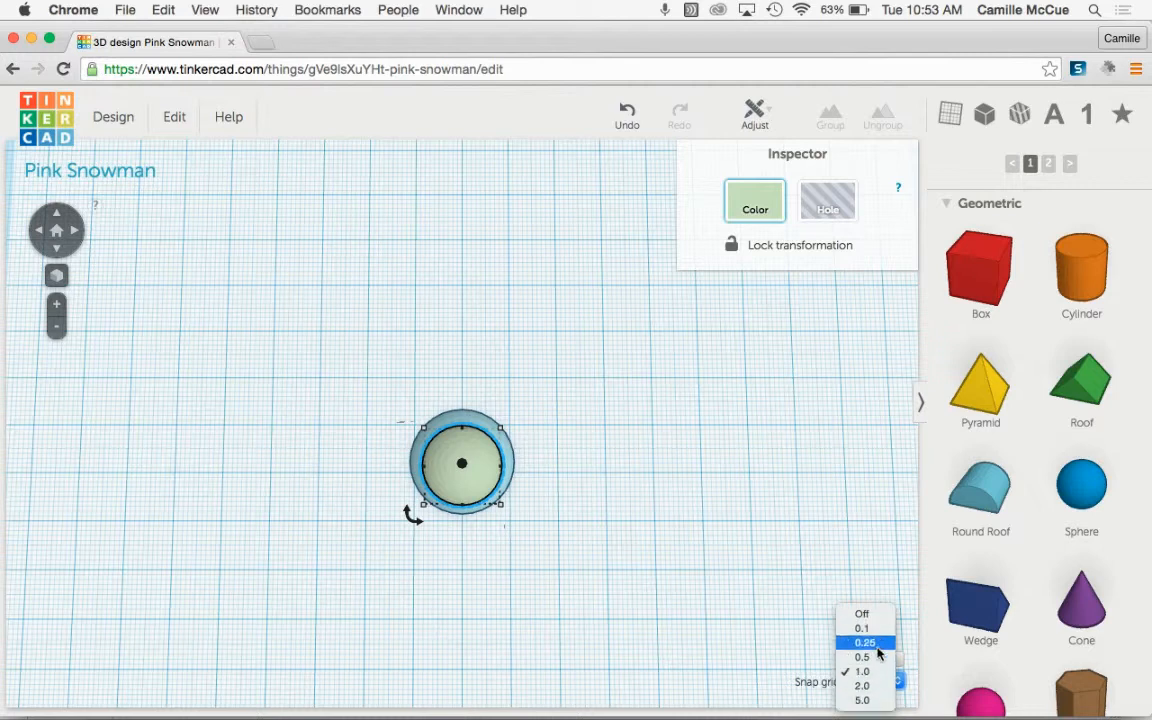
{"action": "left_click", "coordinate": [878, 658]}
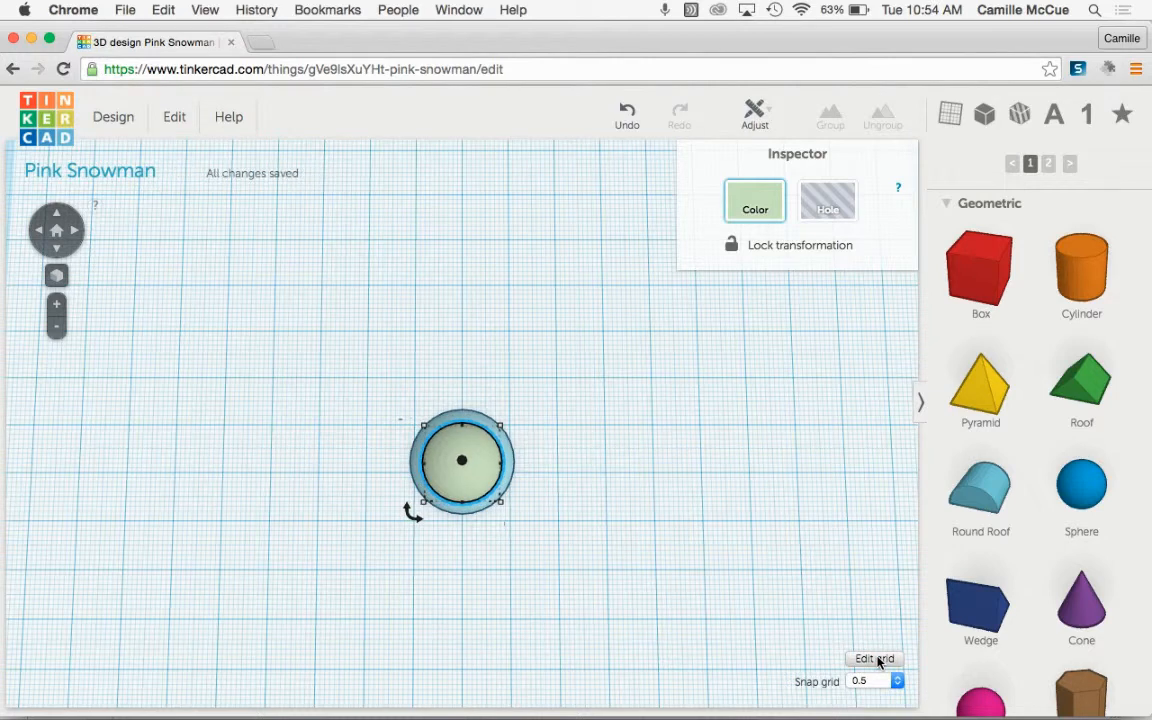
Step: From the front view, raise the green sphere slightly so less of it sinks into the blue sphere
{"action": "left_click", "coordinate": [58, 249]}
{"action": "left_click", "coordinate": [58, 249]}
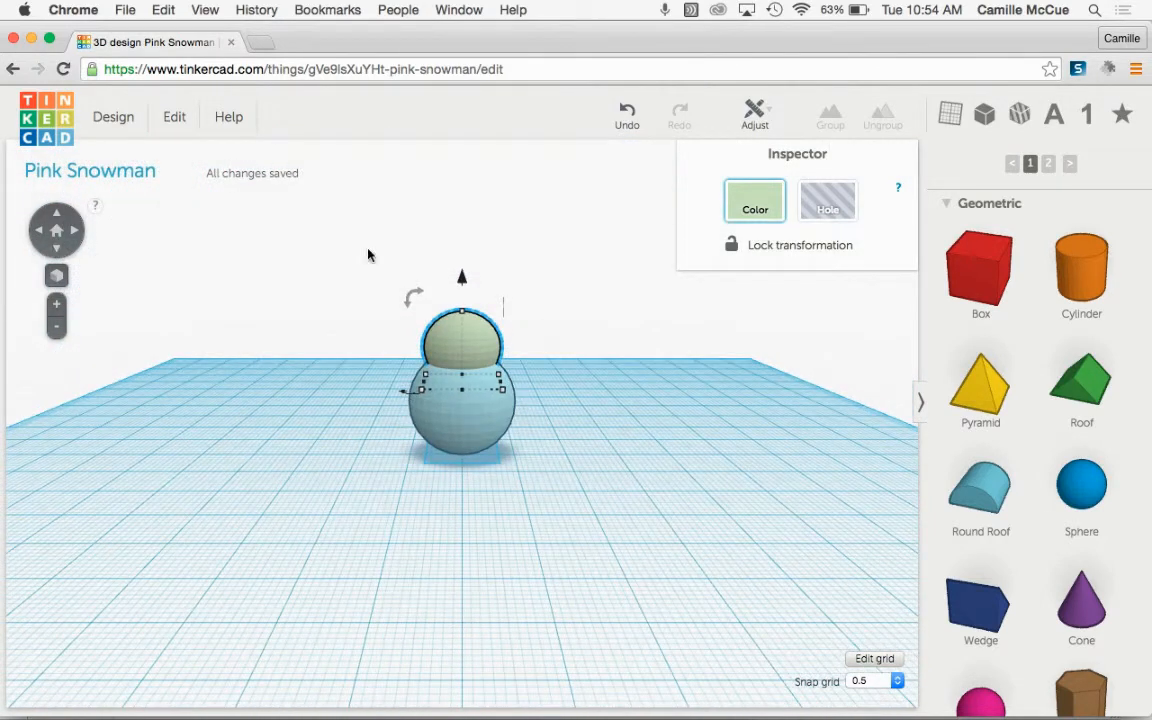
{"action": "left_click_drag", "start_coordinate": [461, 289], "coordinate": [463, 265]}
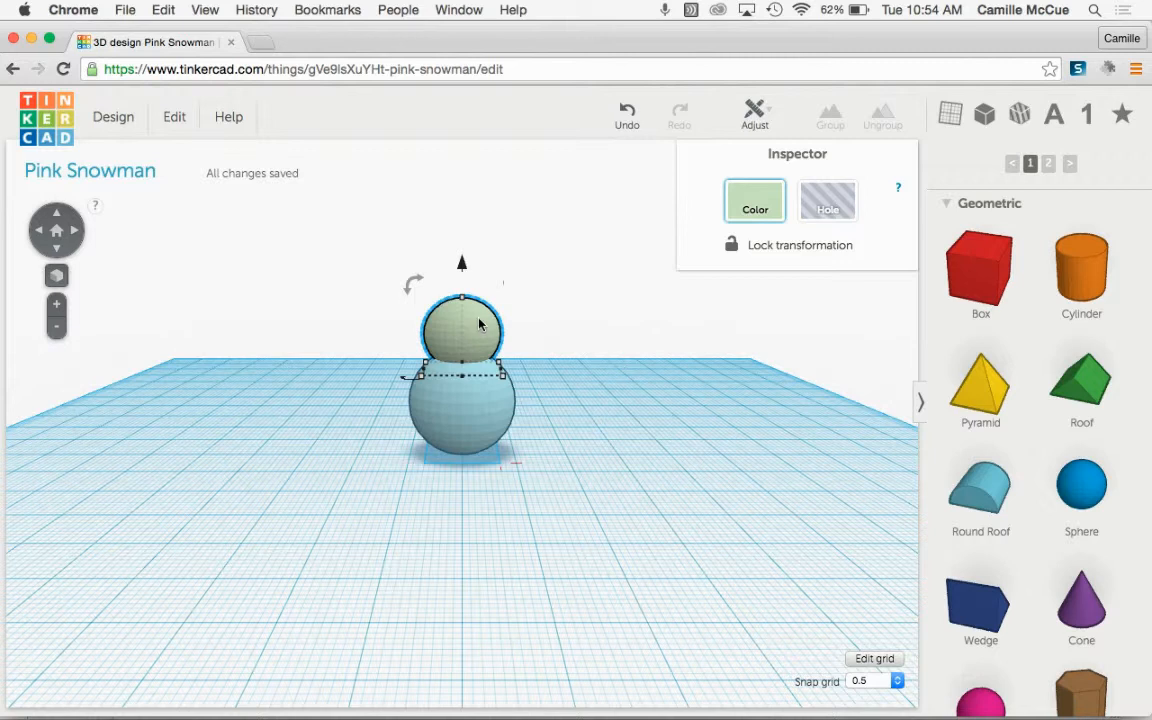
Step: Duplicate the green sphere and move the copy off the stack, behind and to the right of it
{"action": "left_click", "coordinate": [174, 119]}
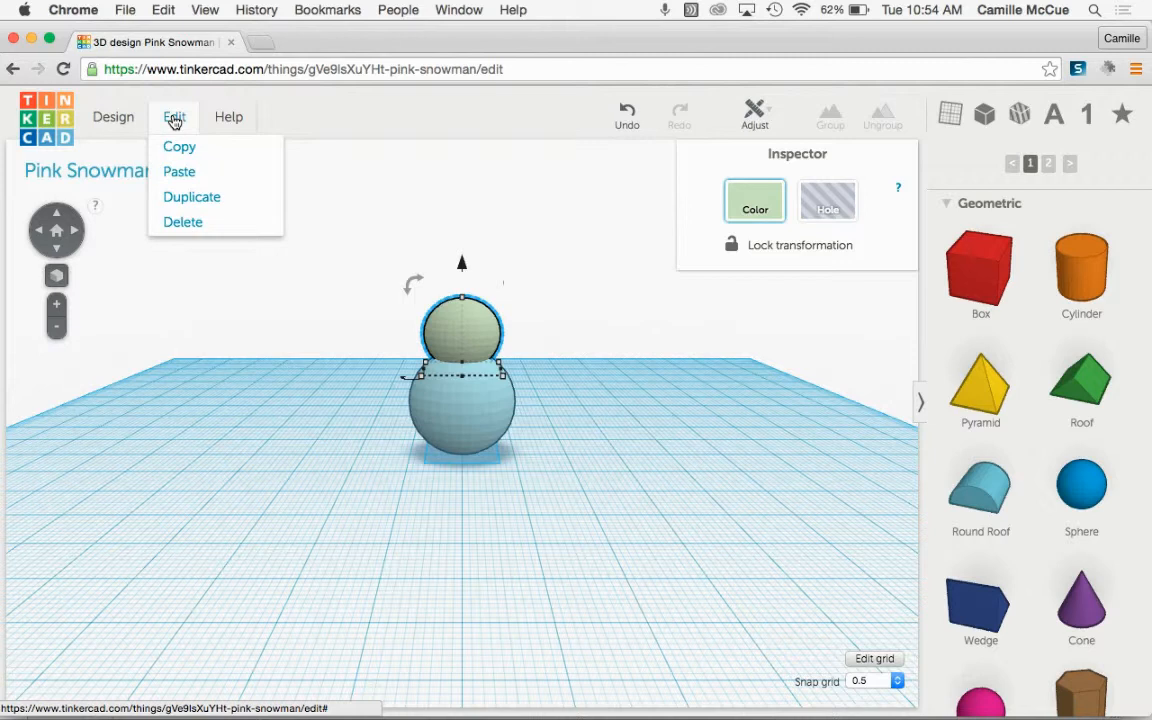
{"action": "left_click", "coordinate": [227, 198]}
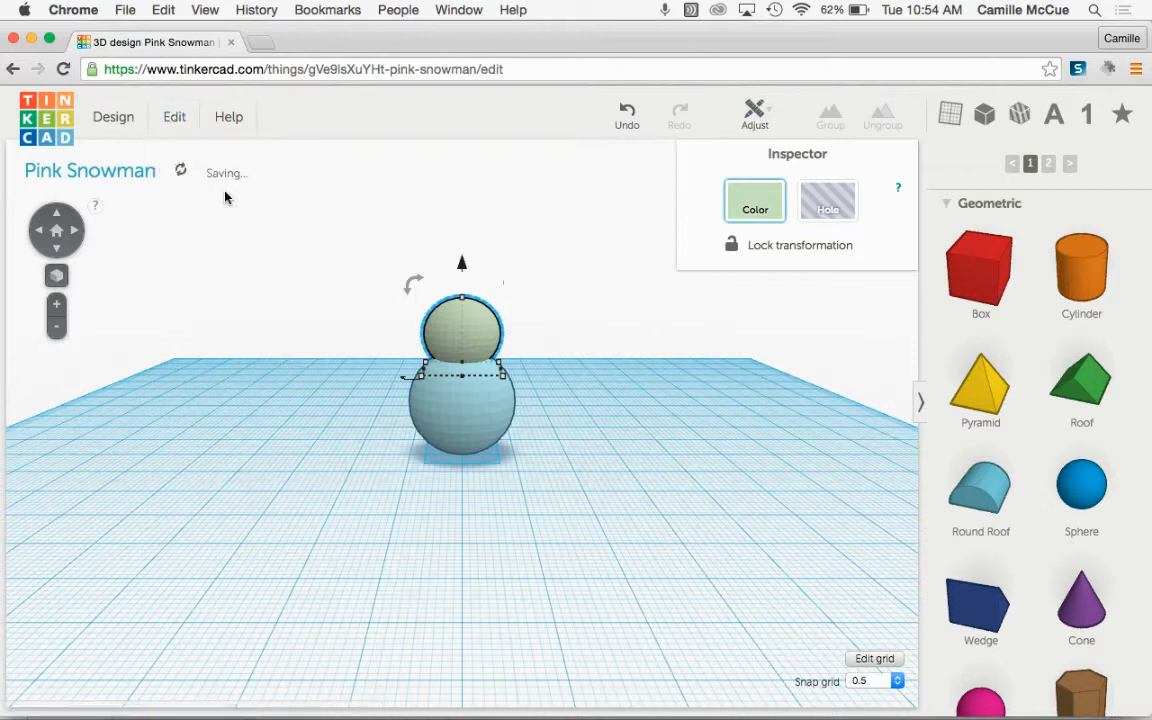
{"action": "left_click", "coordinate": [57, 214]}
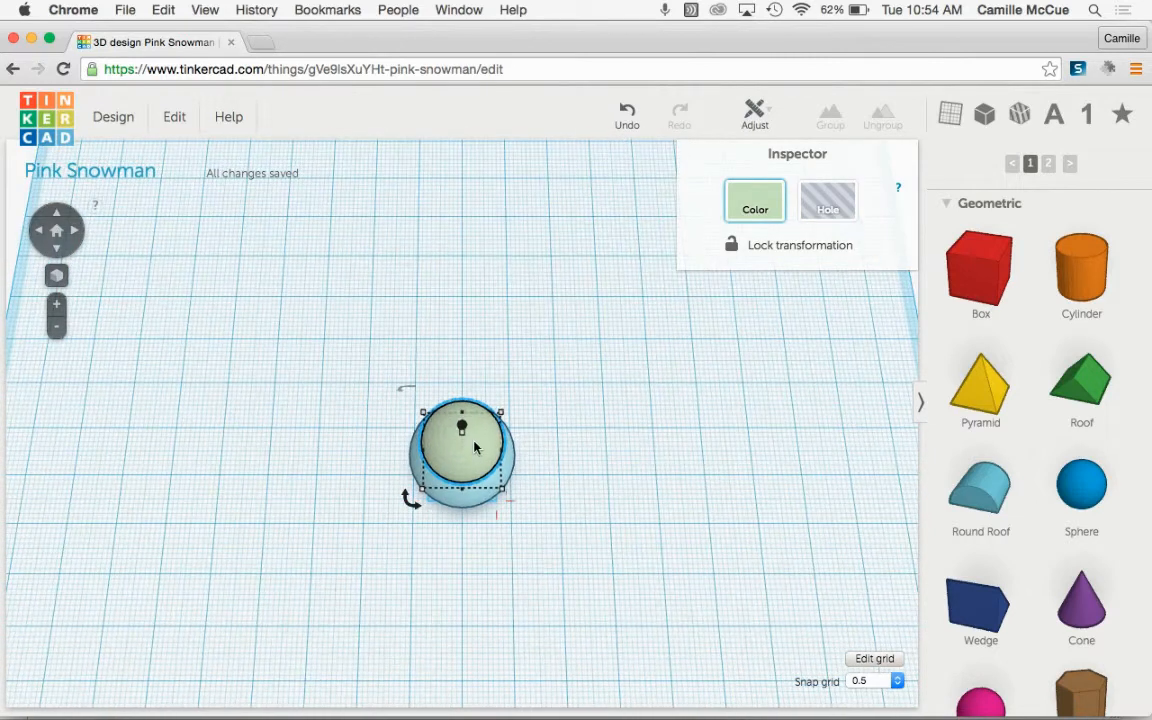
{"action": "left_click_drag", "start_coordinate": [430, 402], "coordinate": [555, 388]}
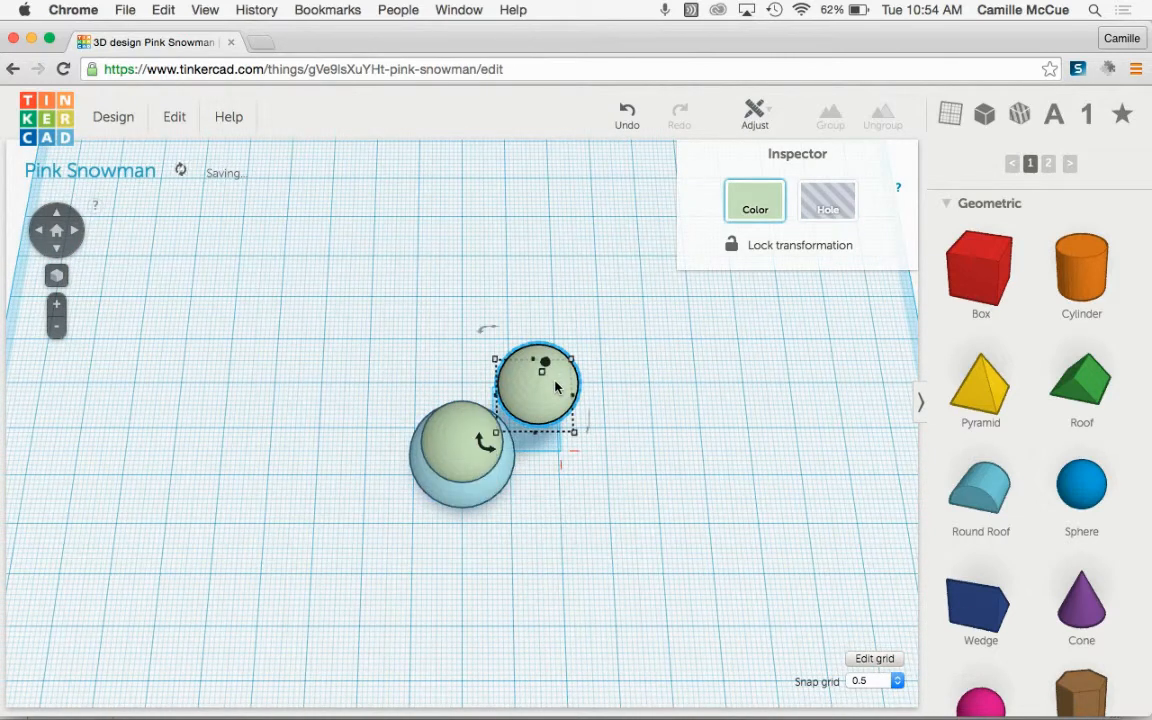
Step: Set the duplicated sphere's color to the light yellow preset and deselect it
{"action": "left_click", "coordinate": [758, 199]}
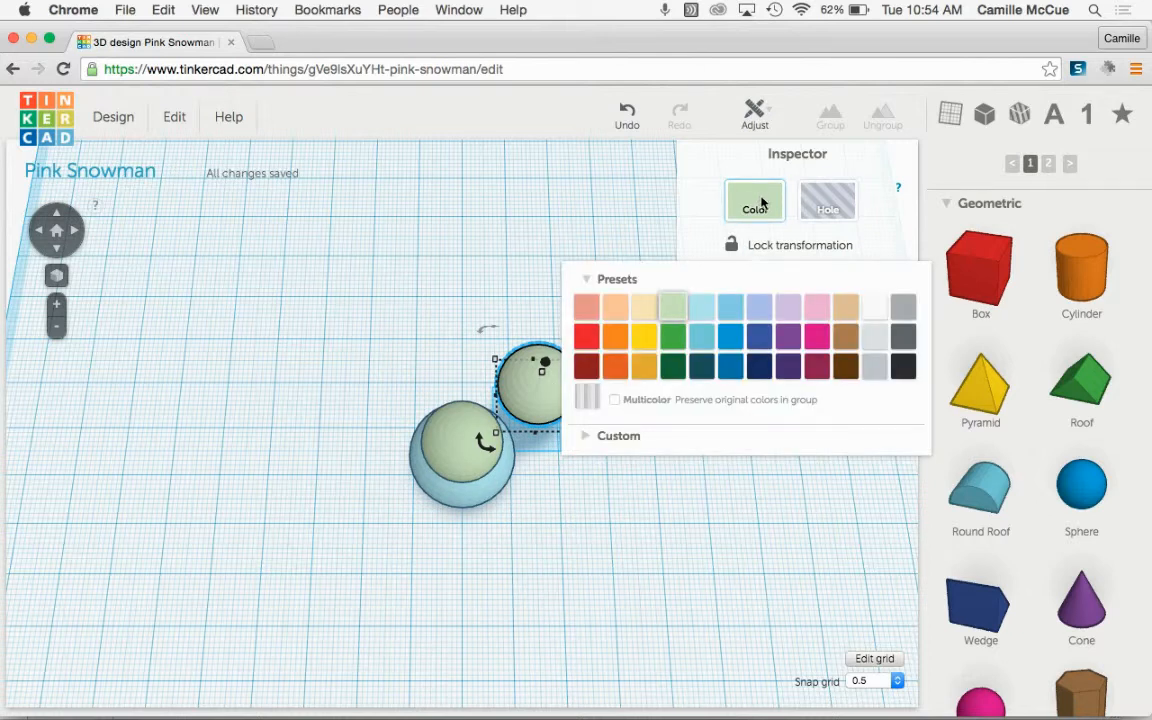
{"action": "left_click", "coordinate": [646, 309]}
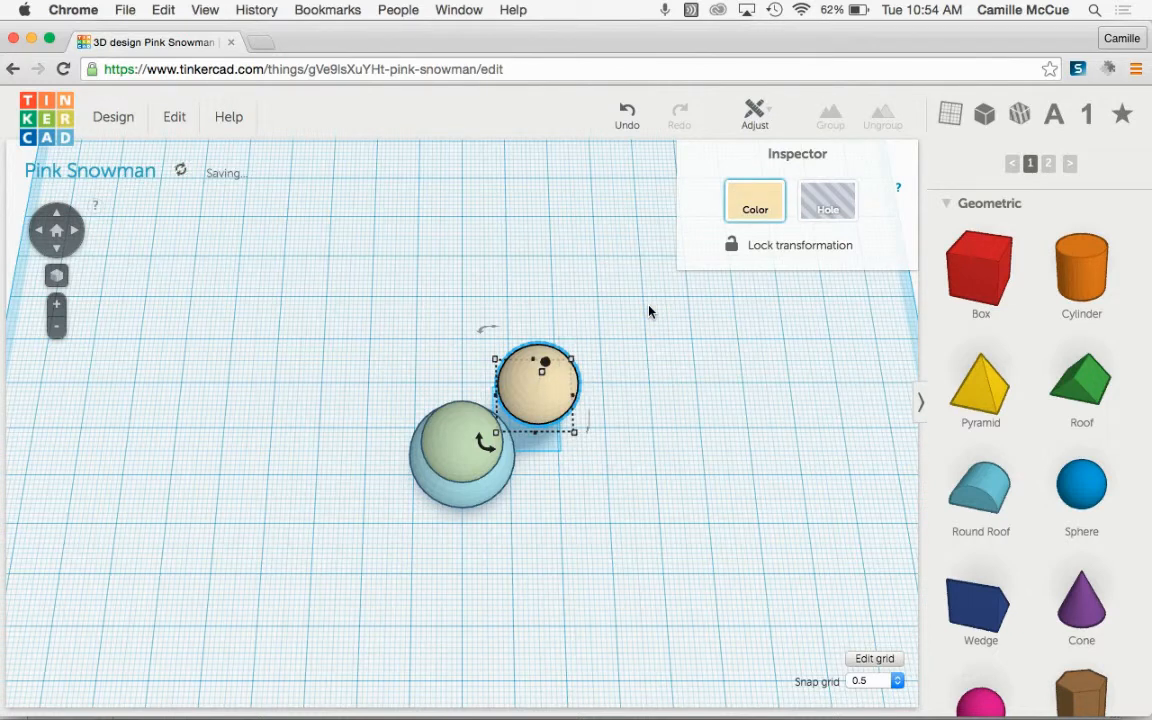
{"action": "left_click", "coordinate": [644, 352]}
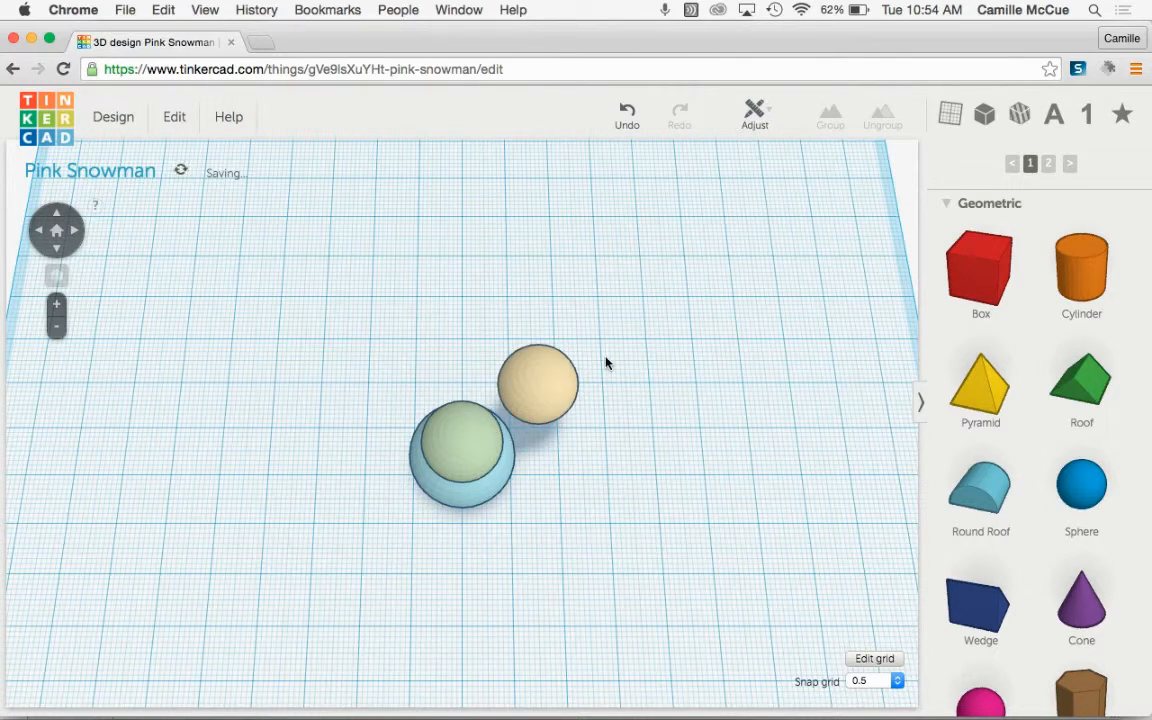
Step: Move the light yellow sphere directly behind the stack and raise it above the green sphere
{"action": "left_click", "coordinate": [555, 381]}
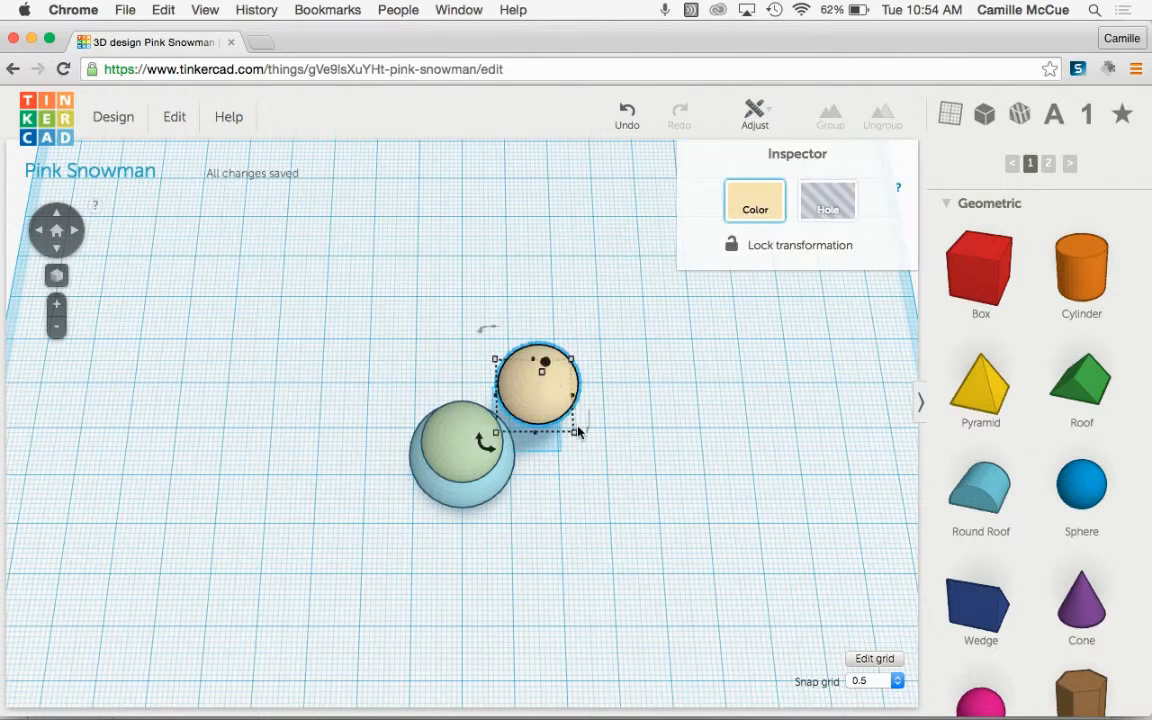
{"action": "left_click_drag", "start_coordinate": [548, 397], "coordinate": [488, 355]}
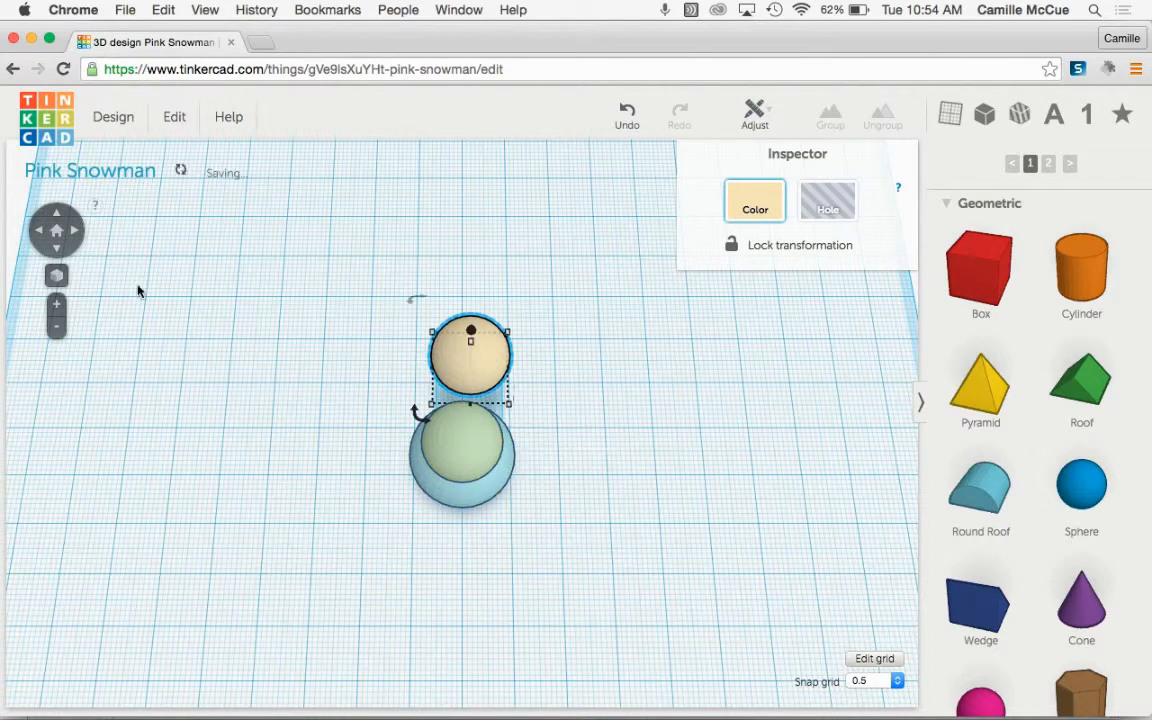
{"action": "left_click", "coordinate": [56, 229]}
{"action": "left_click_drag", "start_coordinate": [470, 265], "coordinate": [471, 232]}
Step: From the top view, shrink the yellow sphere's base to less than the green sphere's width and centre it over the stack
{"action": "left_click", "coordinate": [57, 216]}
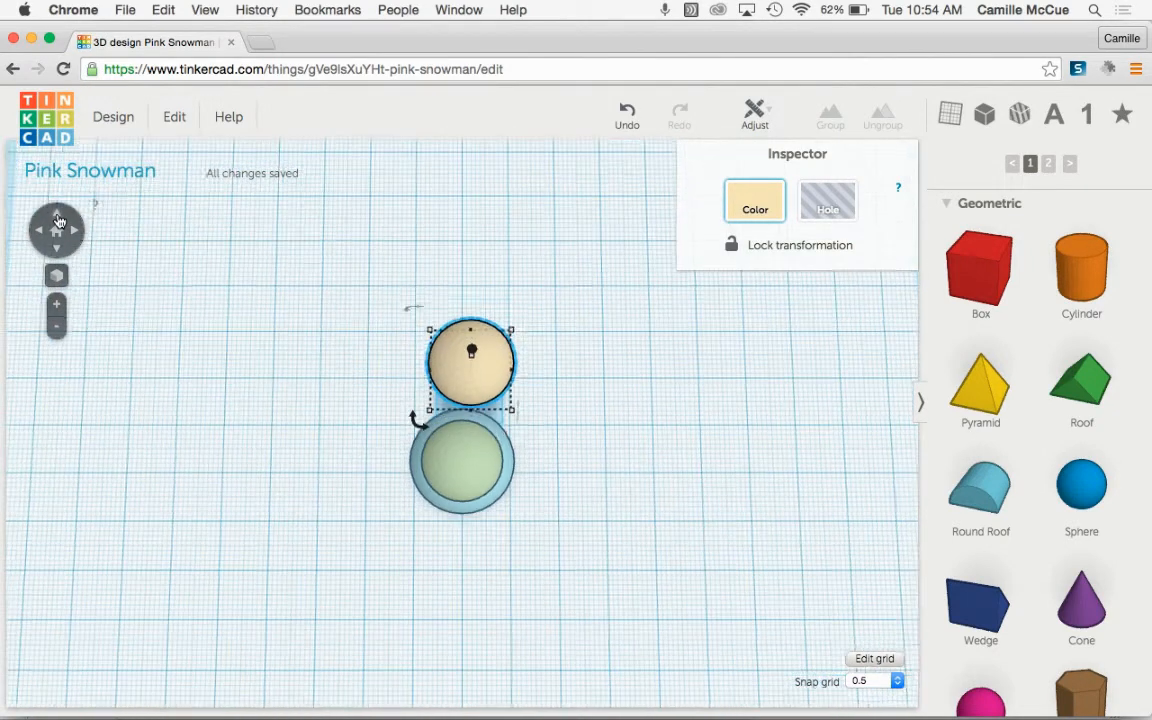
{"action": "left_click_drag", "start_coordinate": [514, 418], "coordinate": [476, 477]}
{"action": "key", "text": "ctrl+Up"}
{"action": "key", "text": "Up"}
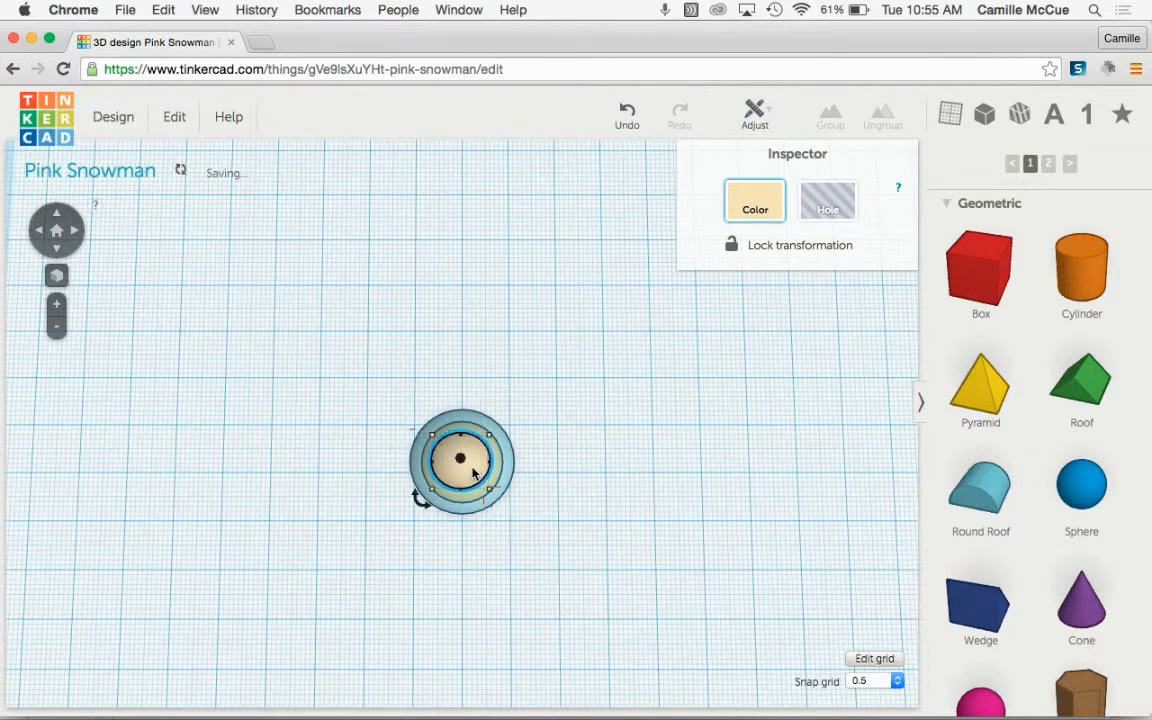
{"action": "key", "text": "Right"}
{"action": "key", "text": "Right"}
{"action": "key", "text": "Down"}
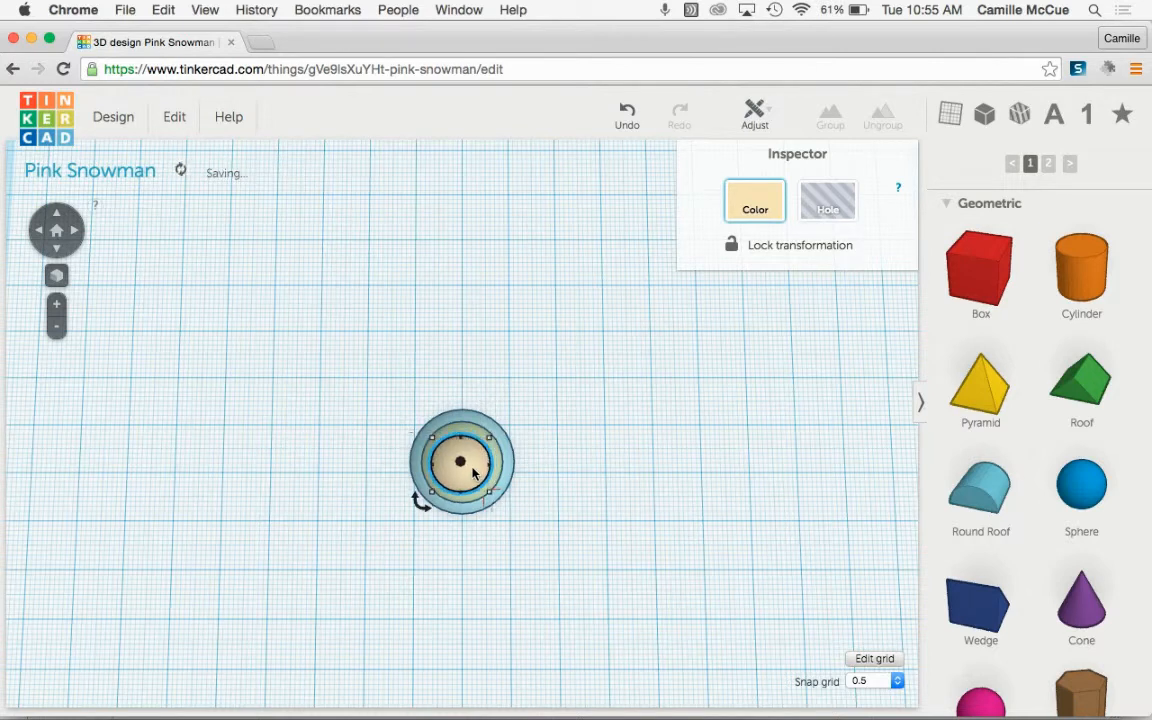
{"action": "key", "text": "Up"}
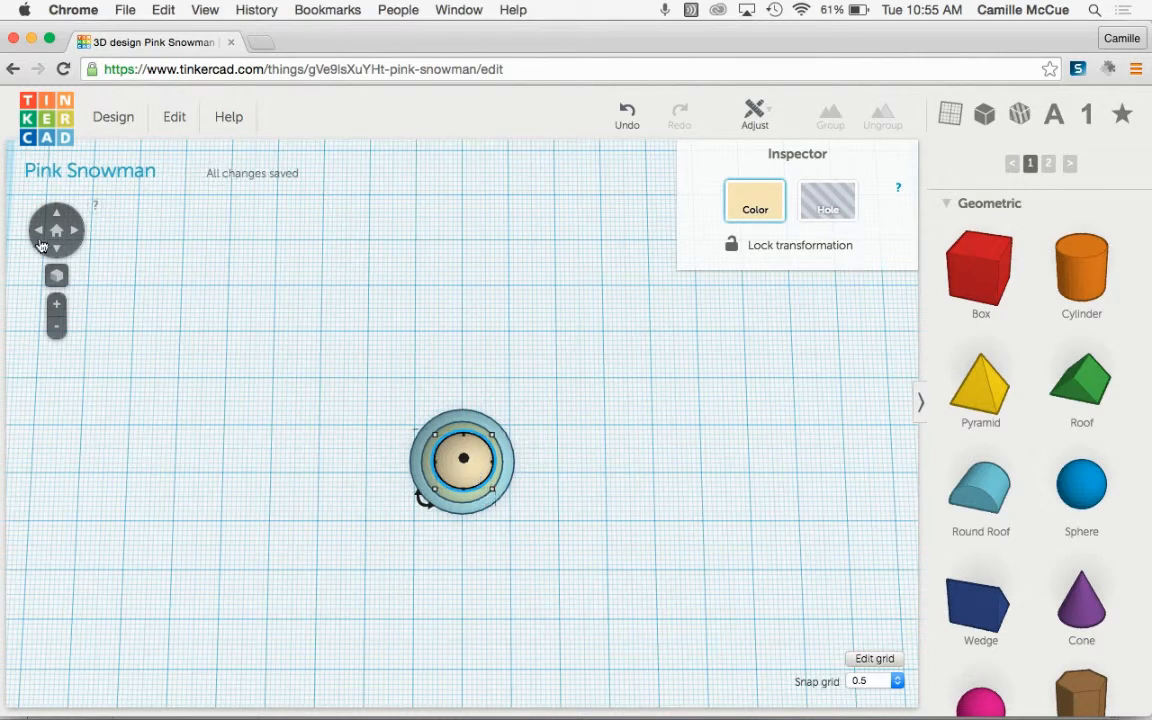
Step: Reduce the yellow sphere's height to make it rounder, raise it slightly above the green sphere, and deselect it
{"action": "left_click", "coordinate": [56, 249]}
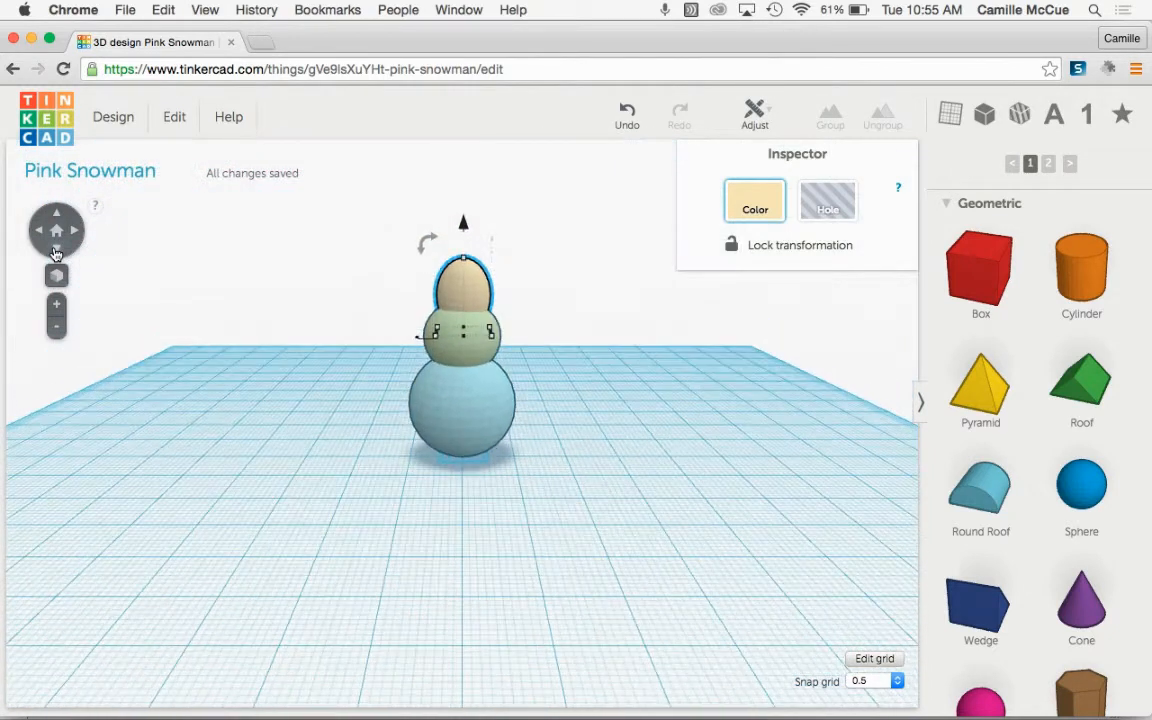
{"action": "mouse_move", "coordinate": [467, 258]}
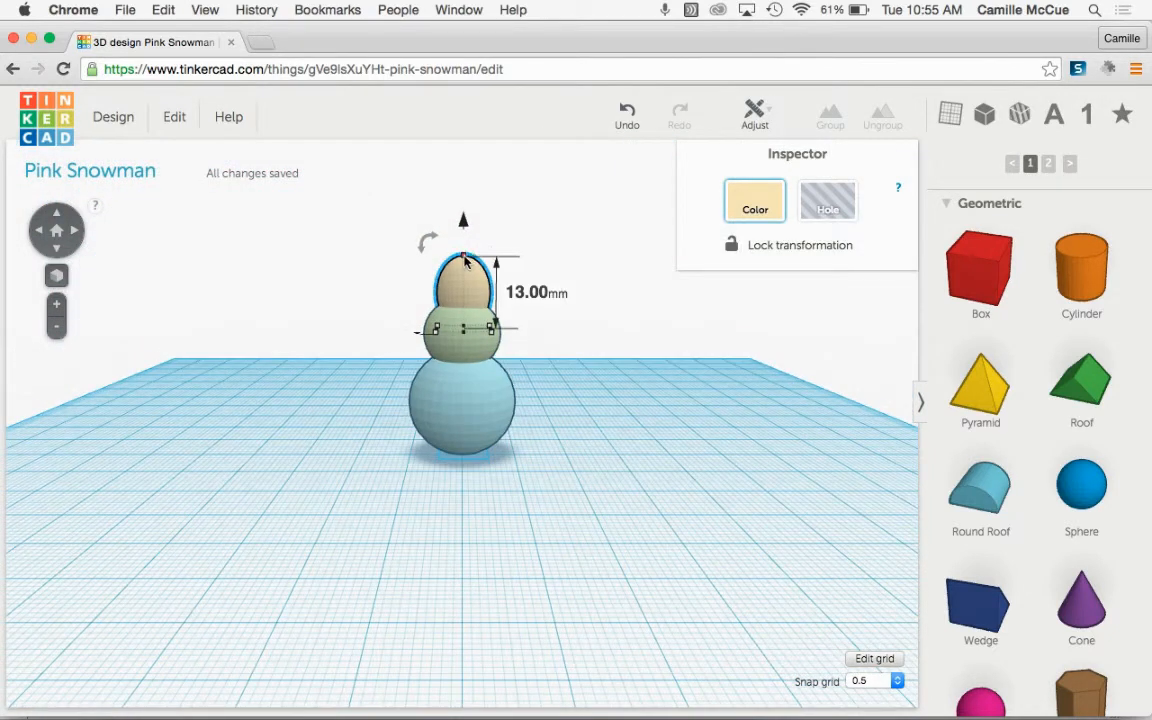
{"action": "left_click_drag", "start_coordinate": [464, 260], "coordinate": [466, 273]}
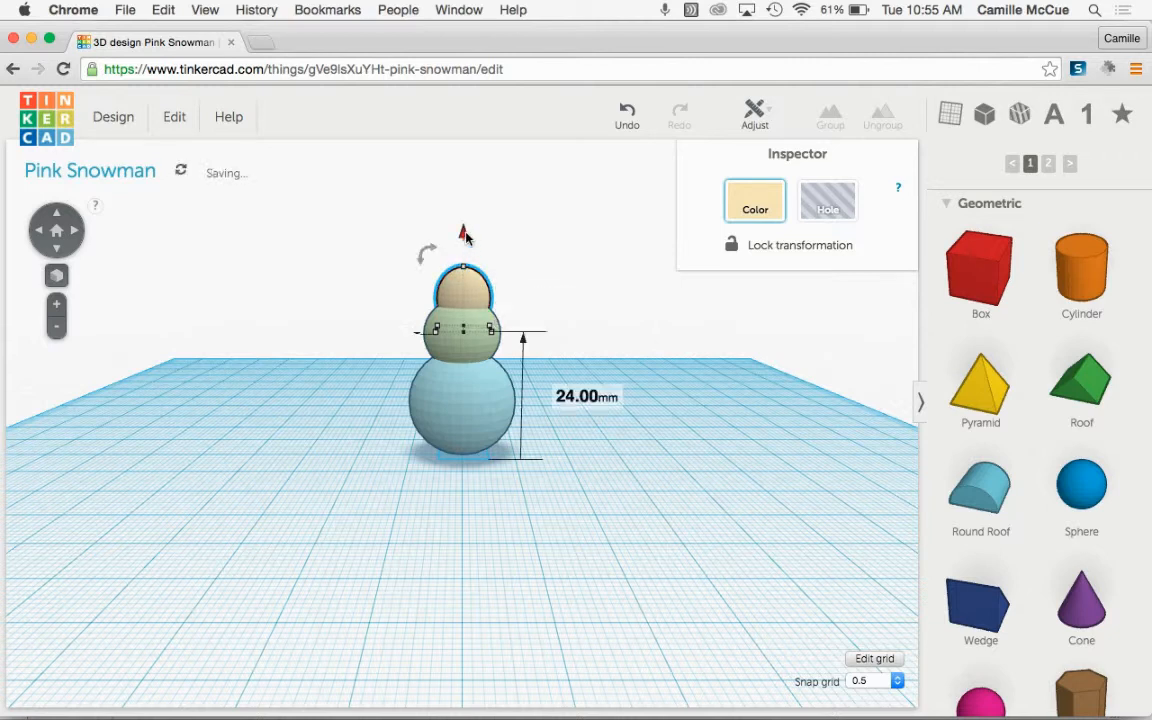
{"action": "left_click_drag", "start_coordinate": [465, 229], "coordinate": [463, 213]}
{"action": "left_click", "coordinate": [612, 320]}
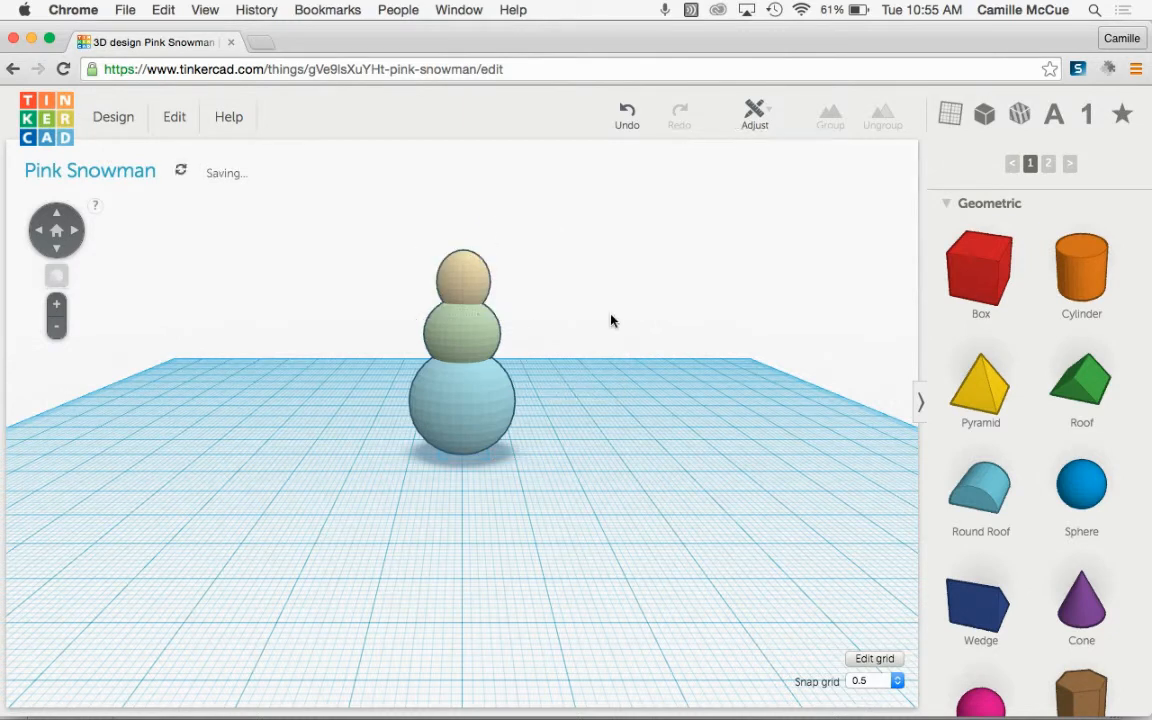
Step: Examine the stacked snowman from the side, below, front and above to check the three spheres' alignment and contact
{"action": "left_click", "coordinate": [42, 233]}
{"action": "left_click_drag", "start_coordinate": [44, 236], "coordinate": [44, 236]}
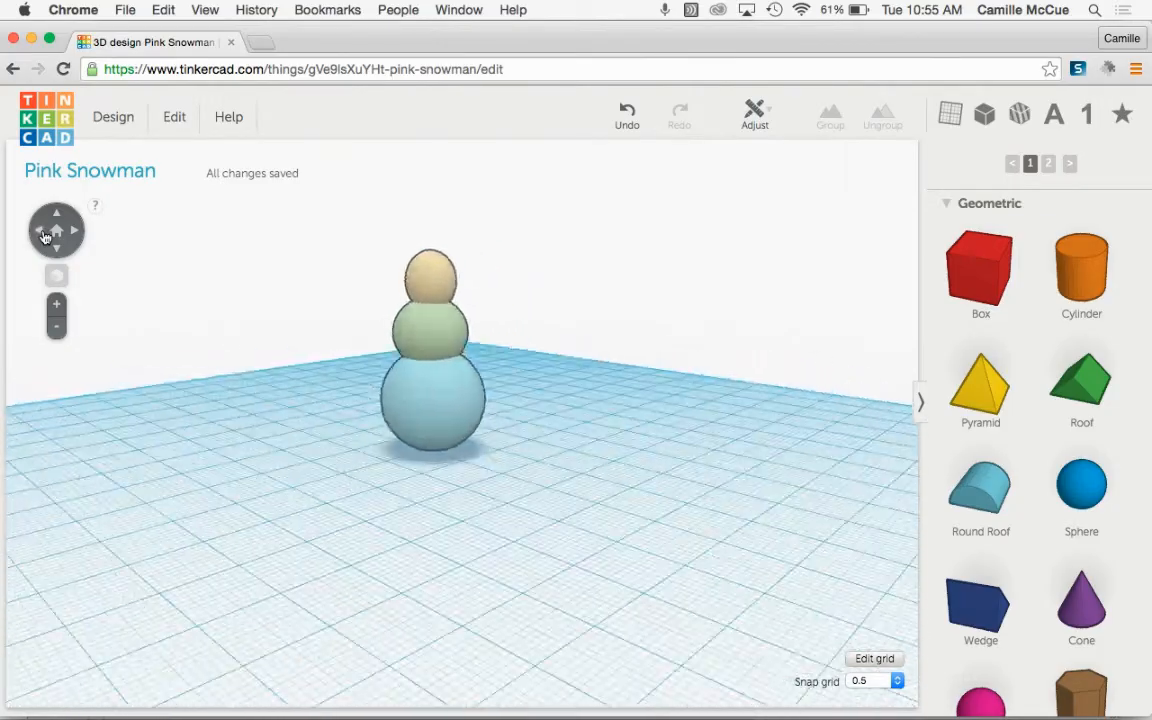
{"action": "left_click", "coordinate": [56, 247]}
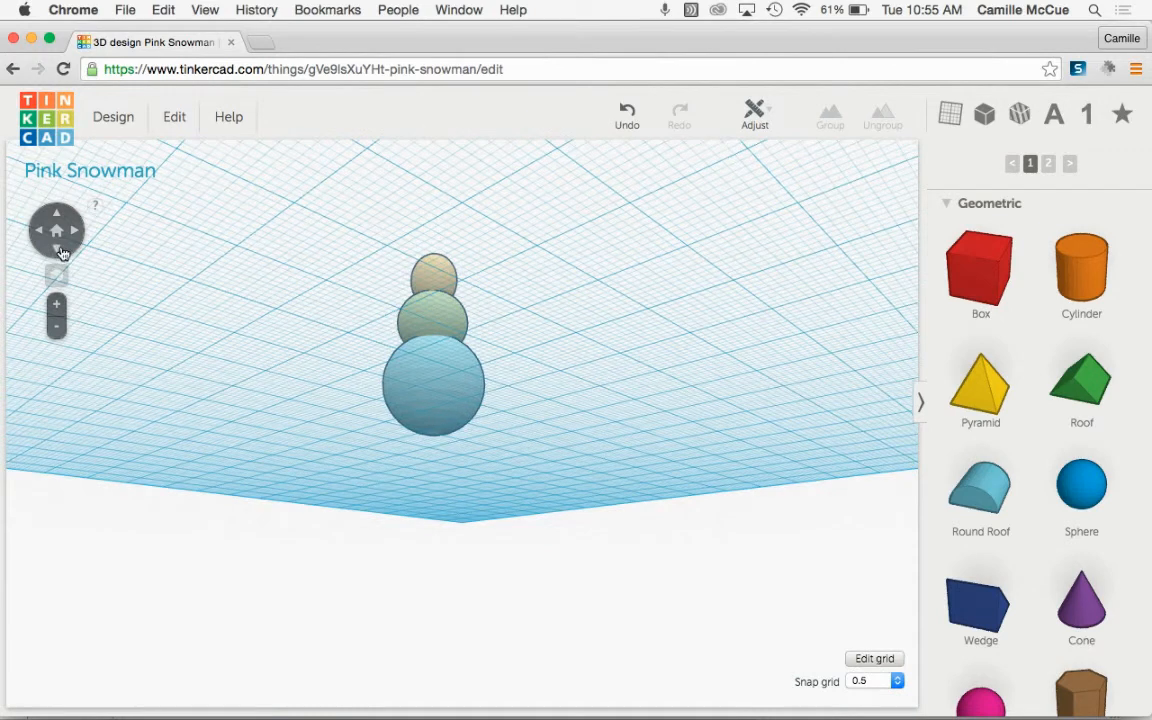
{"action": "left_click", "coordinate": [57, 218]}
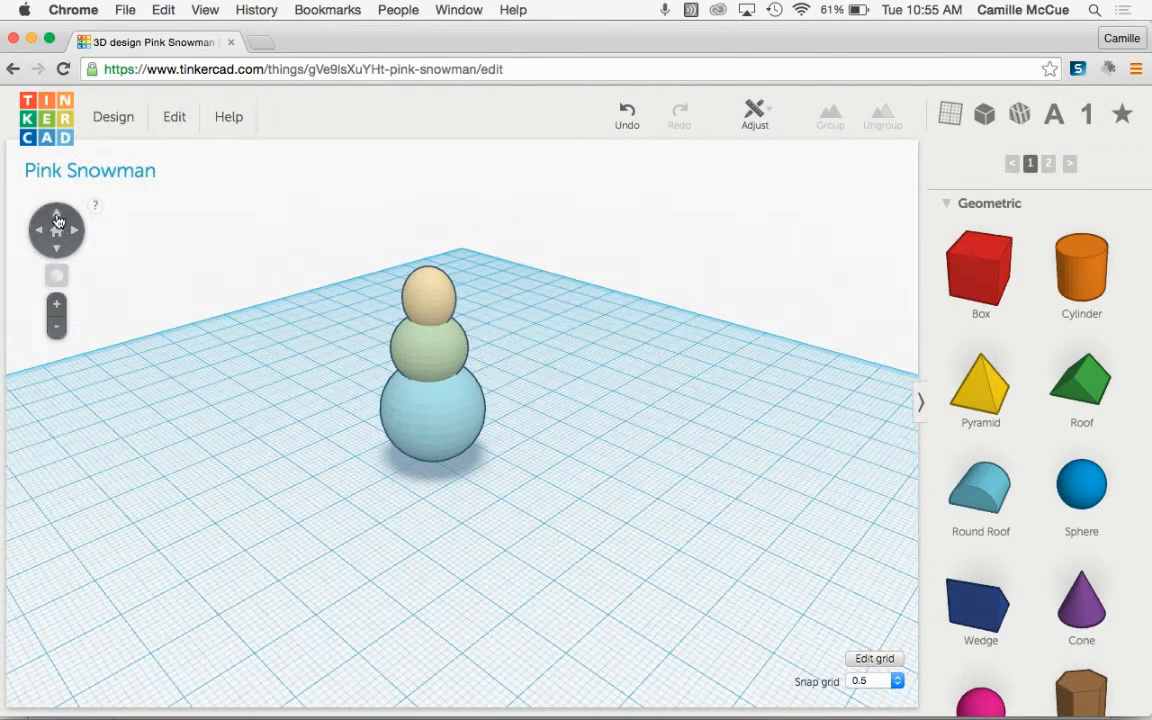
{"action": "left_click", "coordinate": [57, 232]}
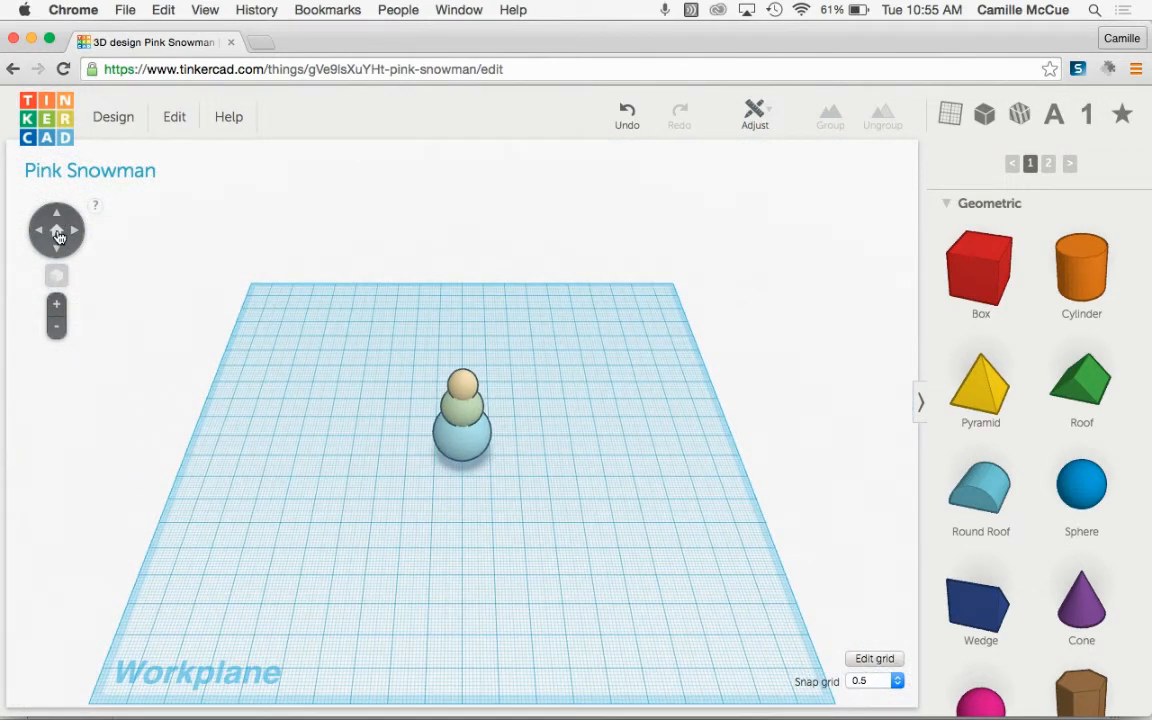
{"action": "left_click", "coordinate": [59, 249]}
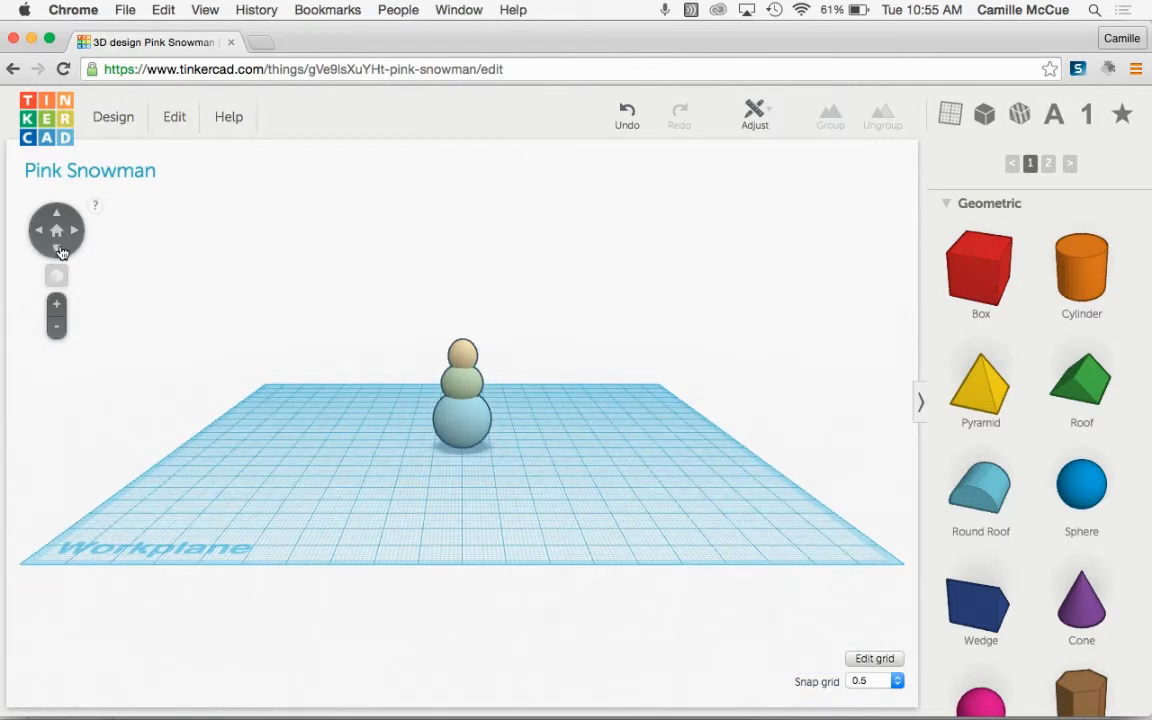
{"action": "left_click", "coordinate": [58, 310]}
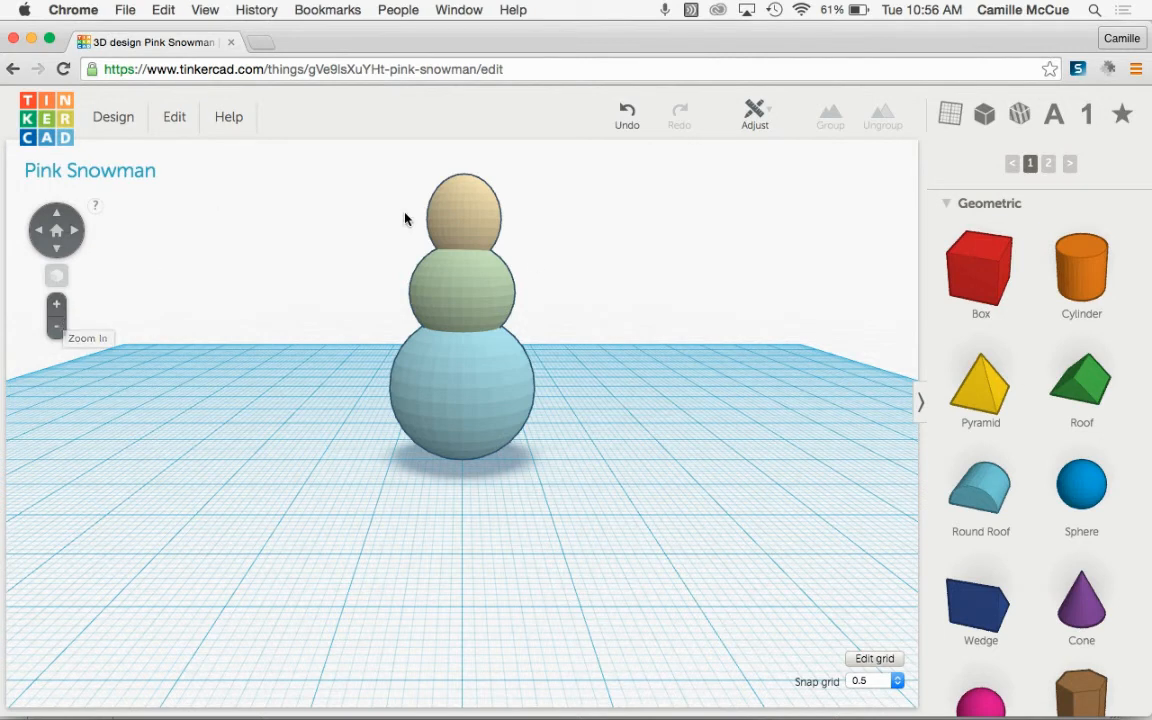
{"action": "left_click", "coordinate": [57, 247]}
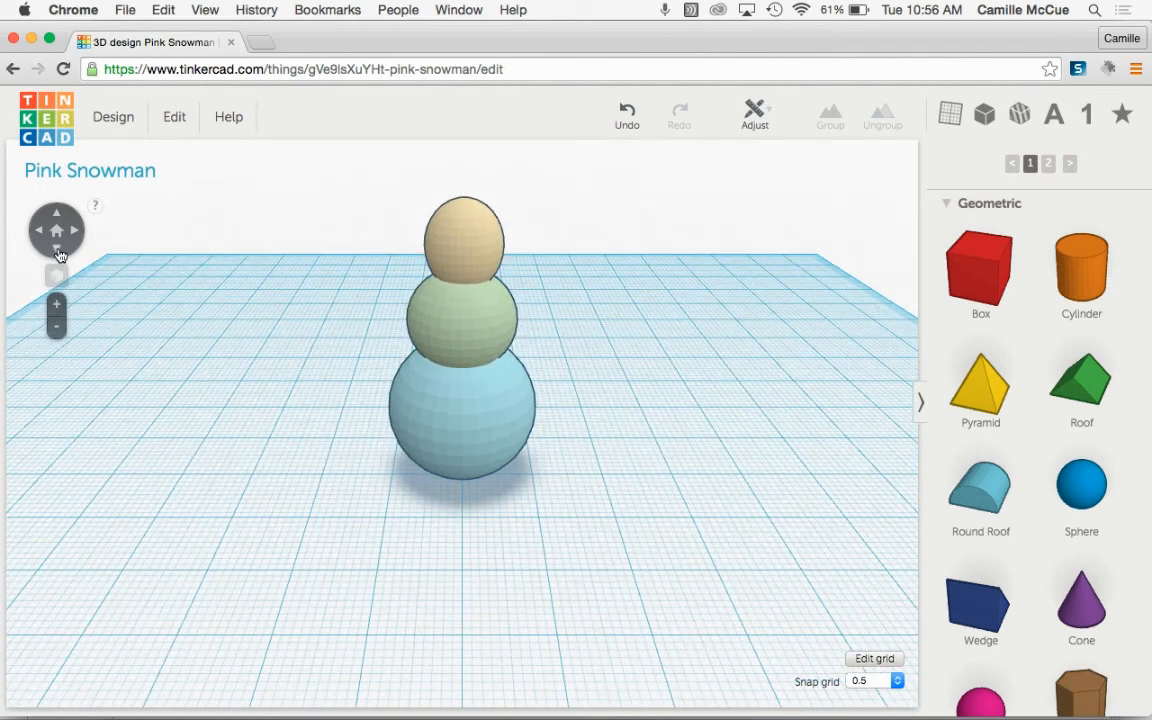
{"action": "left_click", "coordinate": [58, 250]}
{"action": "left_click", "coordinate": [58, 214]}
{"action": "left_click", "coordinate": [58, 214]}
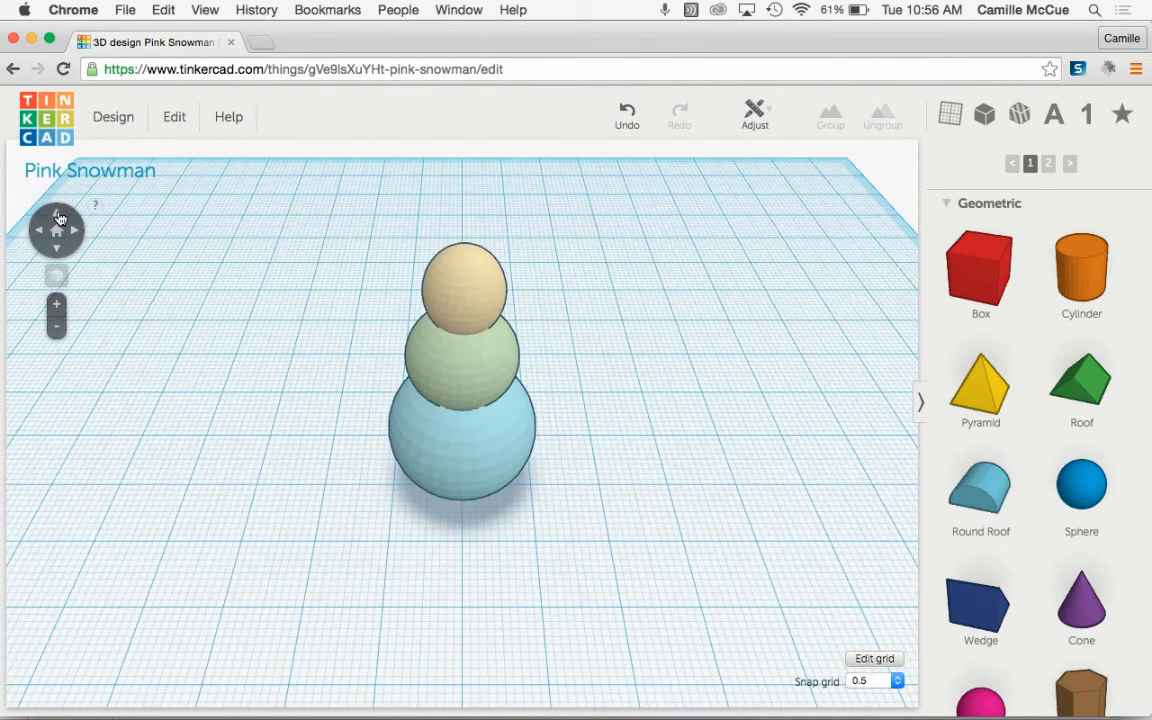
{"action": "left_click", "coordinate": [58, 250]}
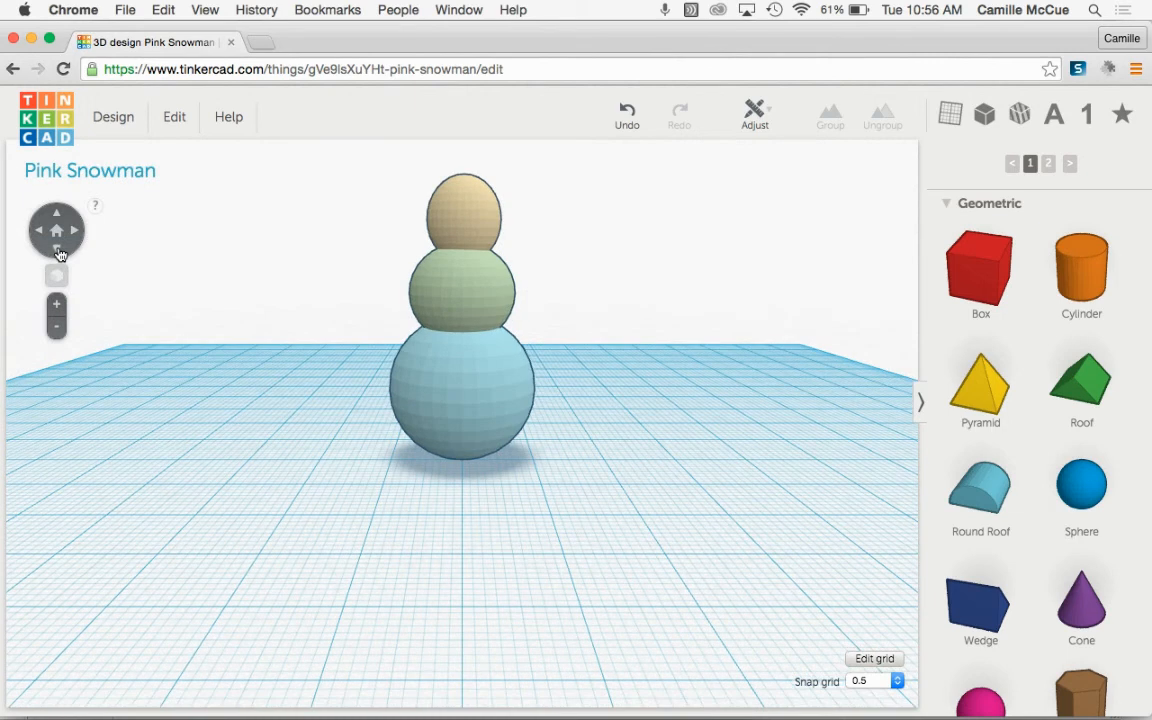